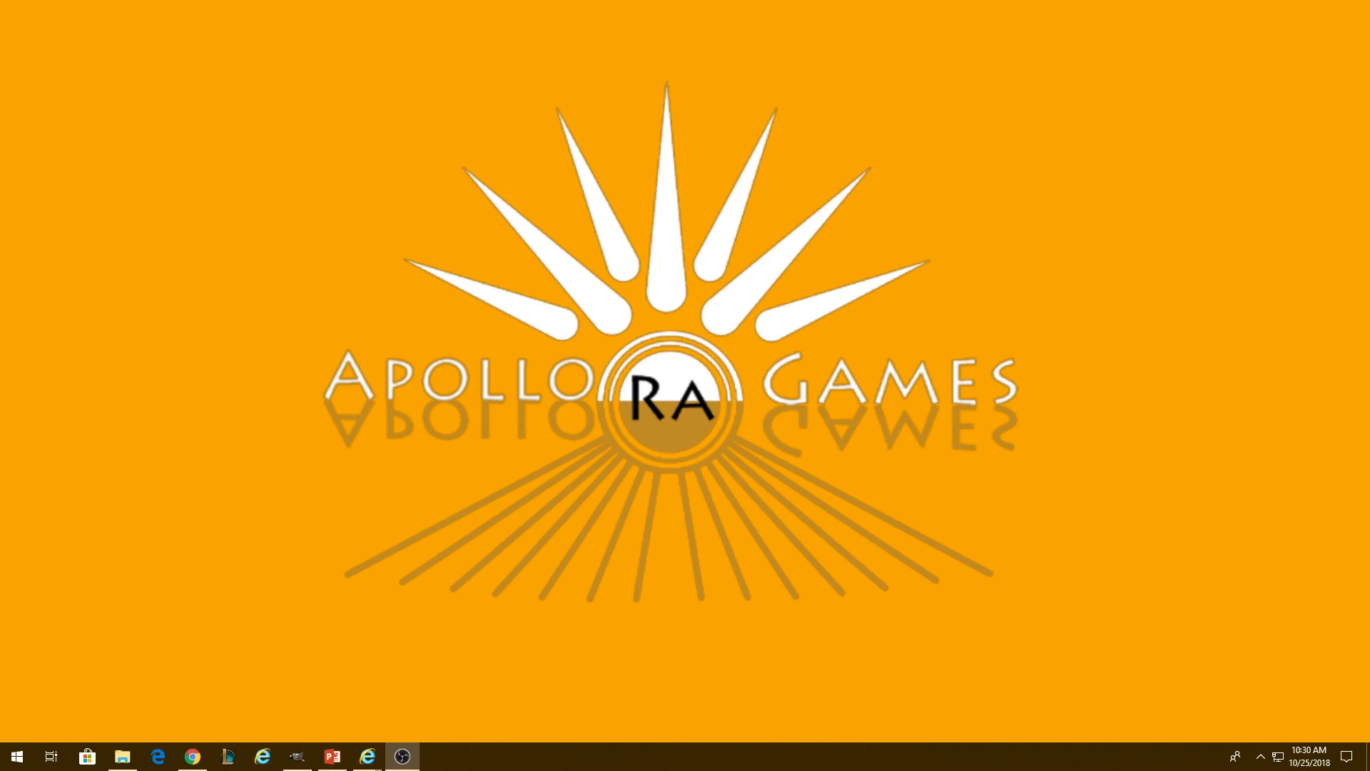
# Switch to PowerPoint and delete the Deck, Discard and Resources text labels from the MagSample slide.
pyautogui.click(332, 756)
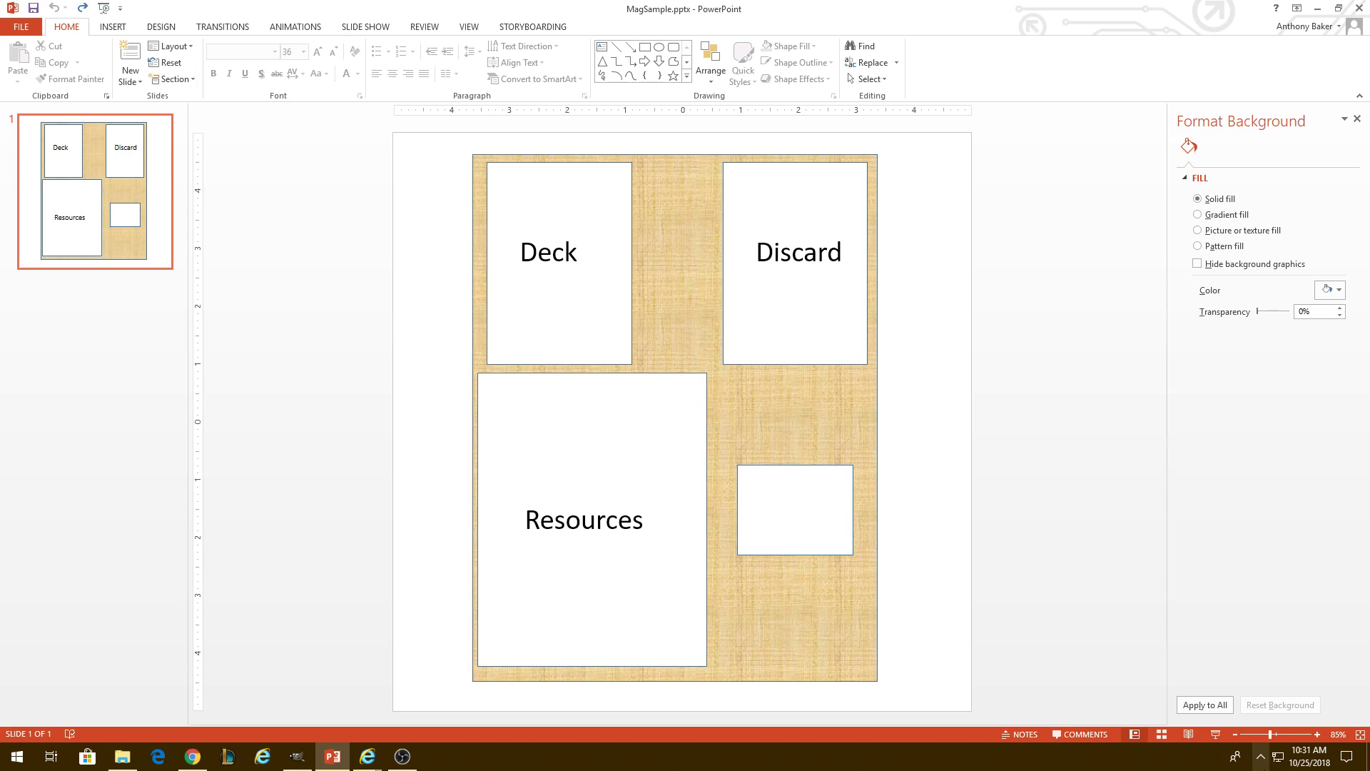
pyautogui.click(544, 261)
pyautogui.click(578, 272)
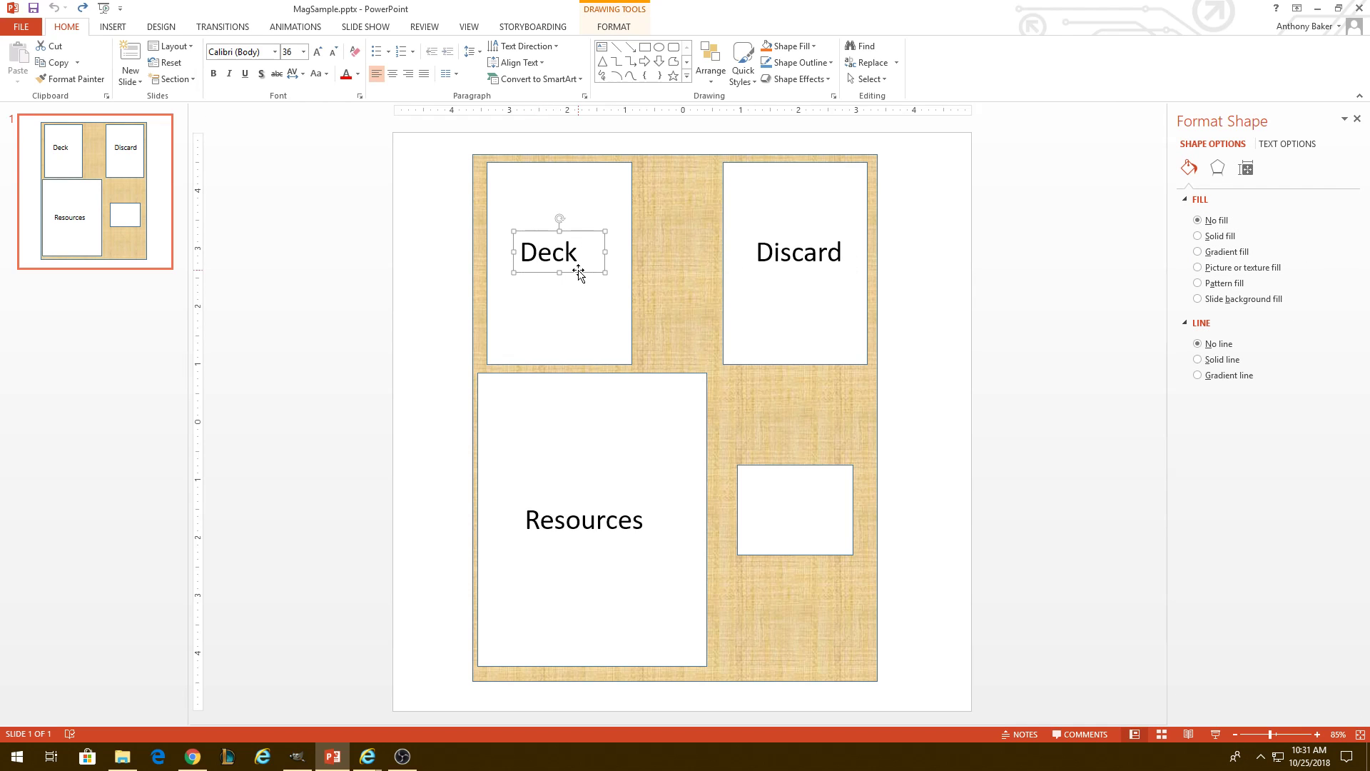
pyautogui.press('Delete')
pyautogui.click(820, 272)
pyautogui.click(820, 273)
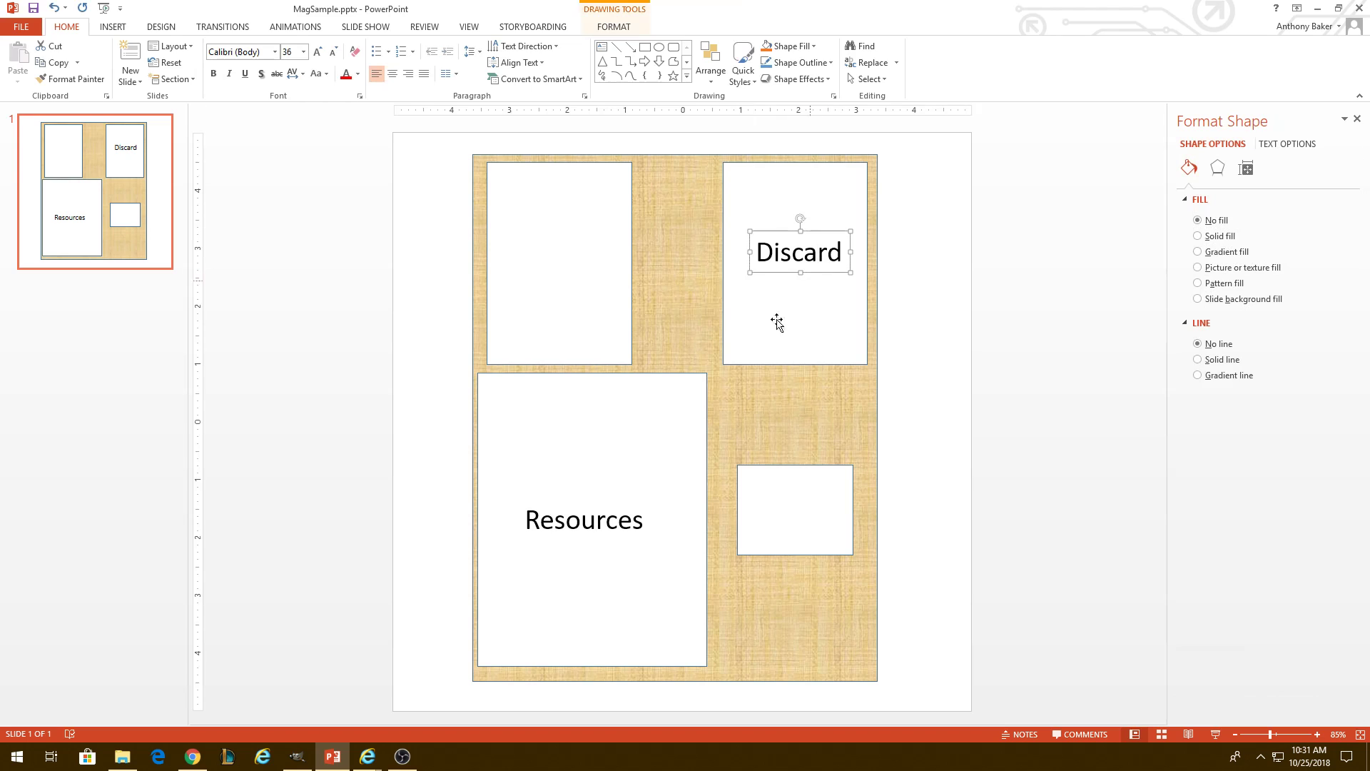
pyautogui.press('Delete')
pyautogui.click(633, 521)
pyautogui.click(634, 540)
pyautogui.press('Delete')
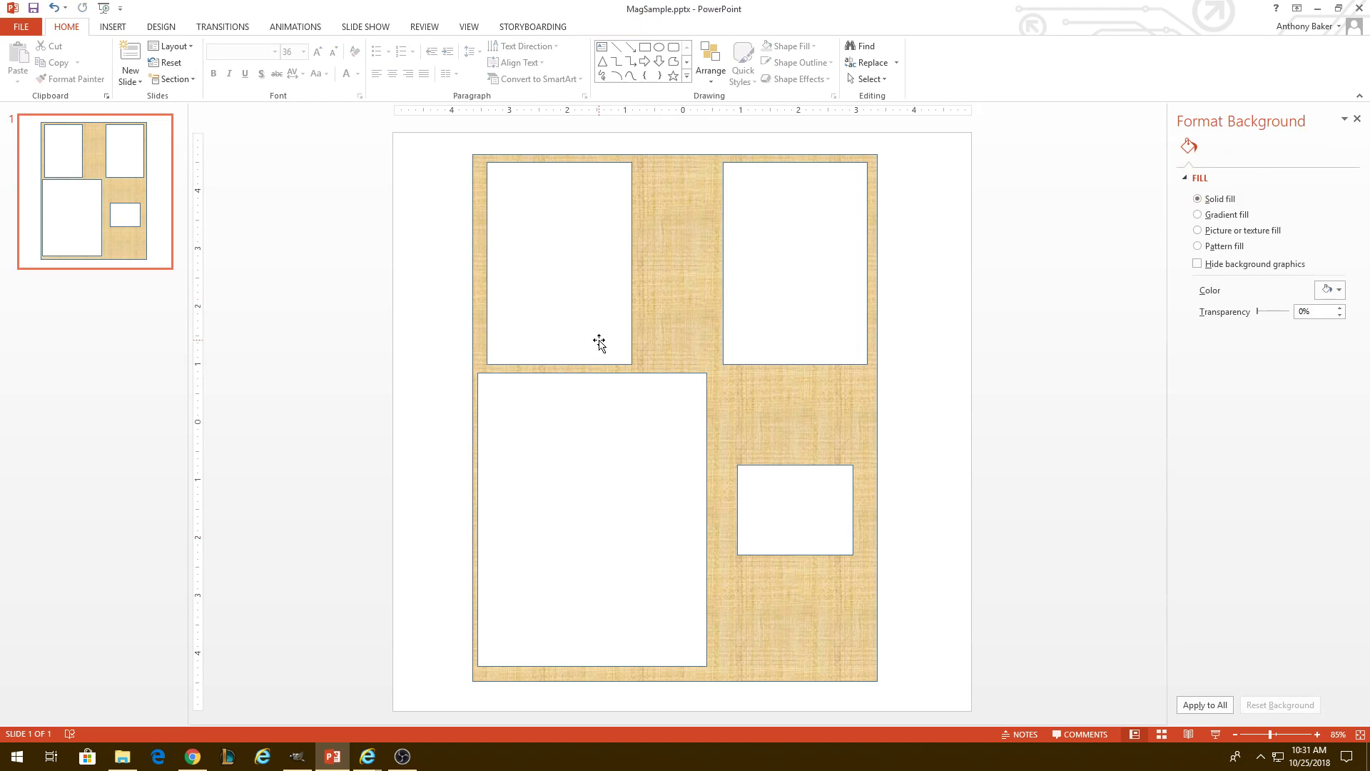
# Give the large textured background rectangle a solid black fill and a black outline.
pyautogui.click(778, 413)
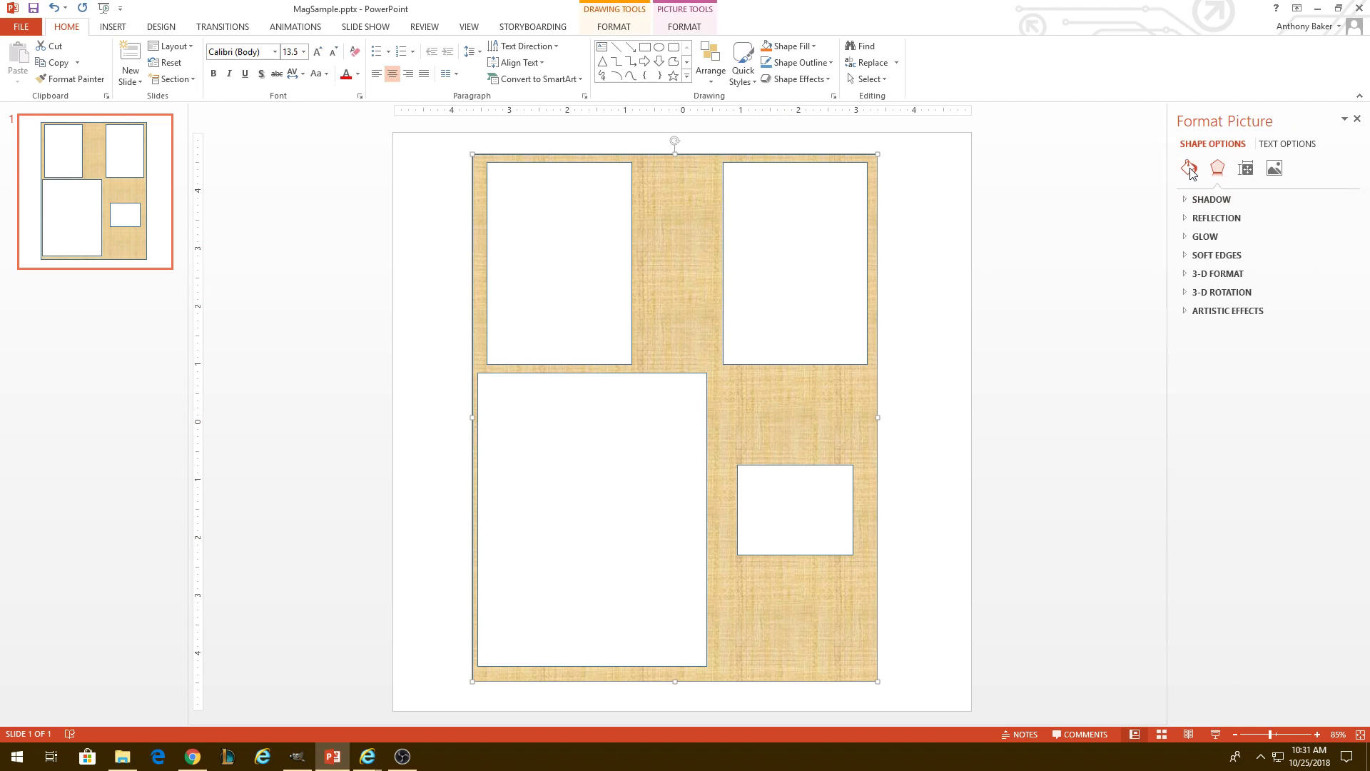
pyautogui.click(1189, 170)
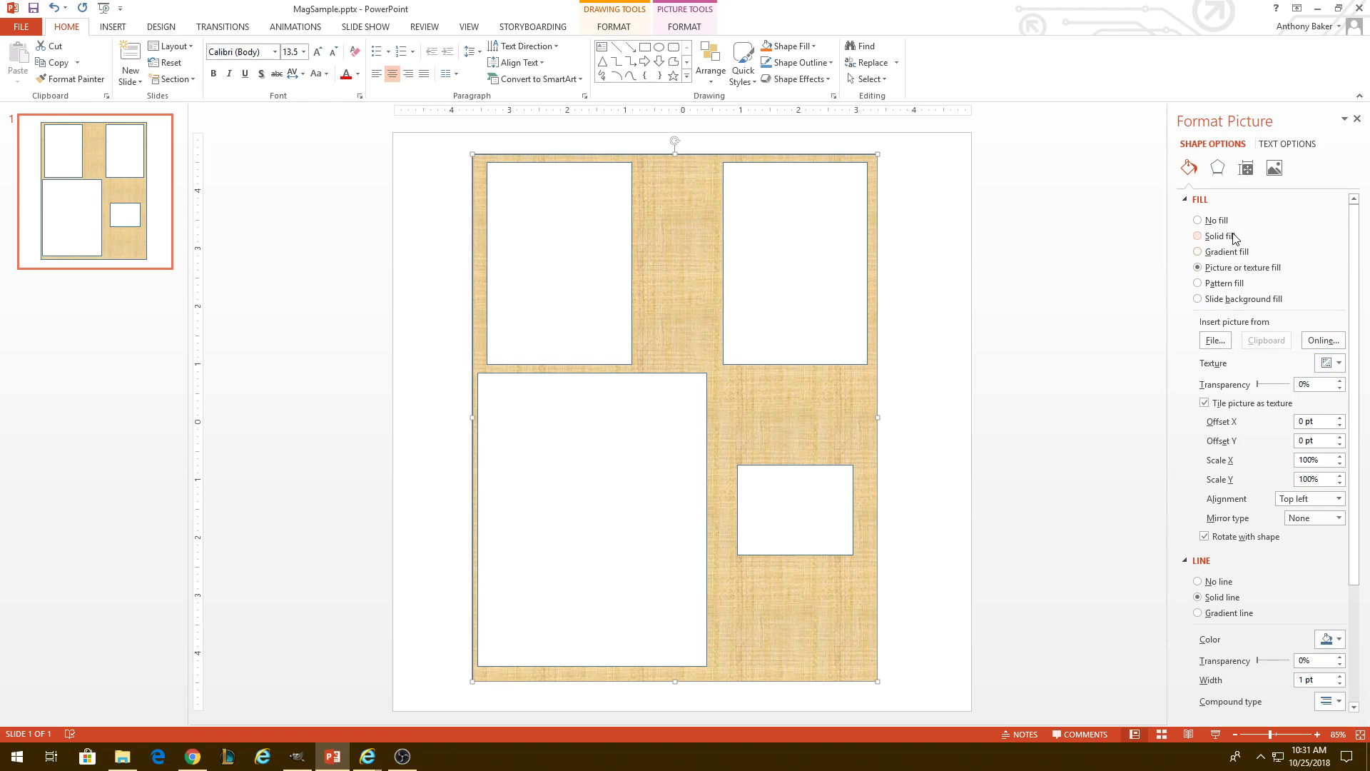
pyautogui.click(1217, 236)
pyautogui.click(1330, 324)
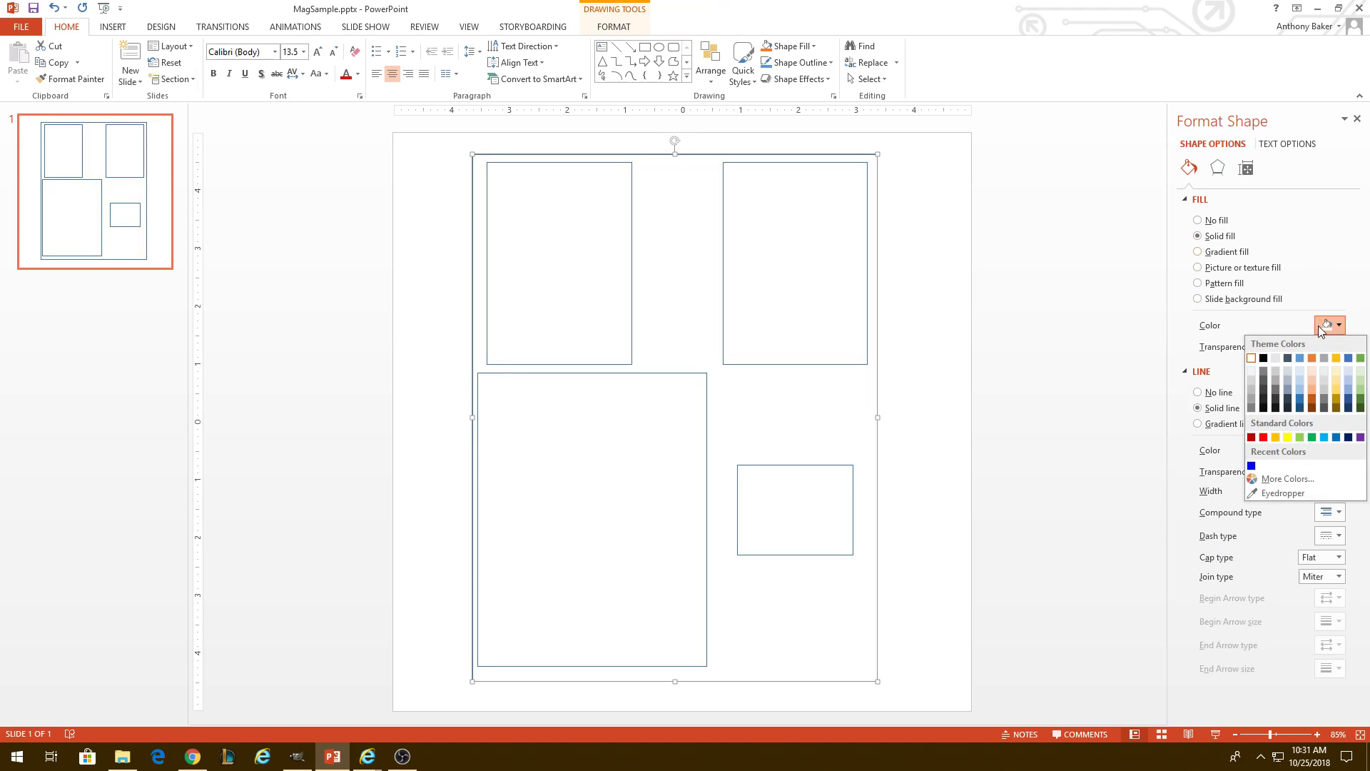
pyautogui.click(1265, 359)
pyautogui.click(1330, 449)
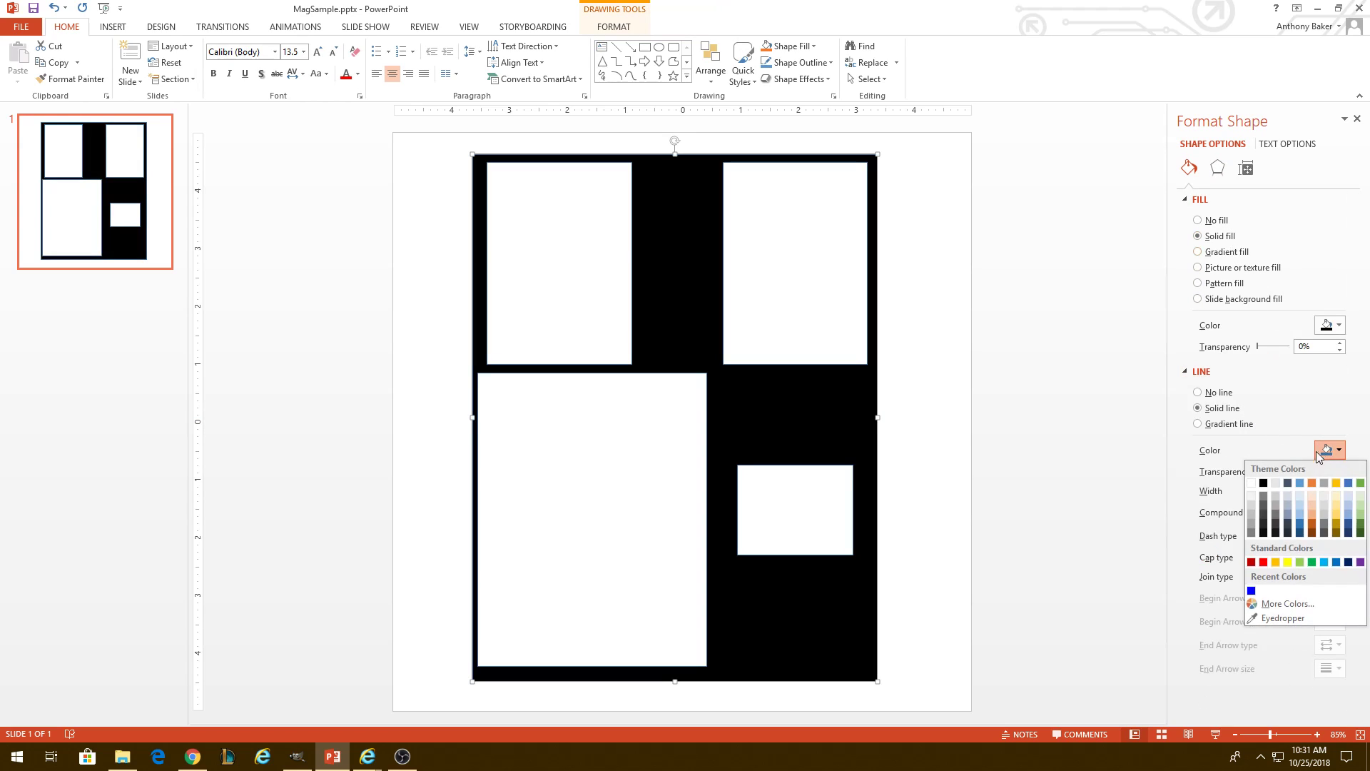
pyautogui.click(1271, 482)
pyautogui.click(1031, 284)
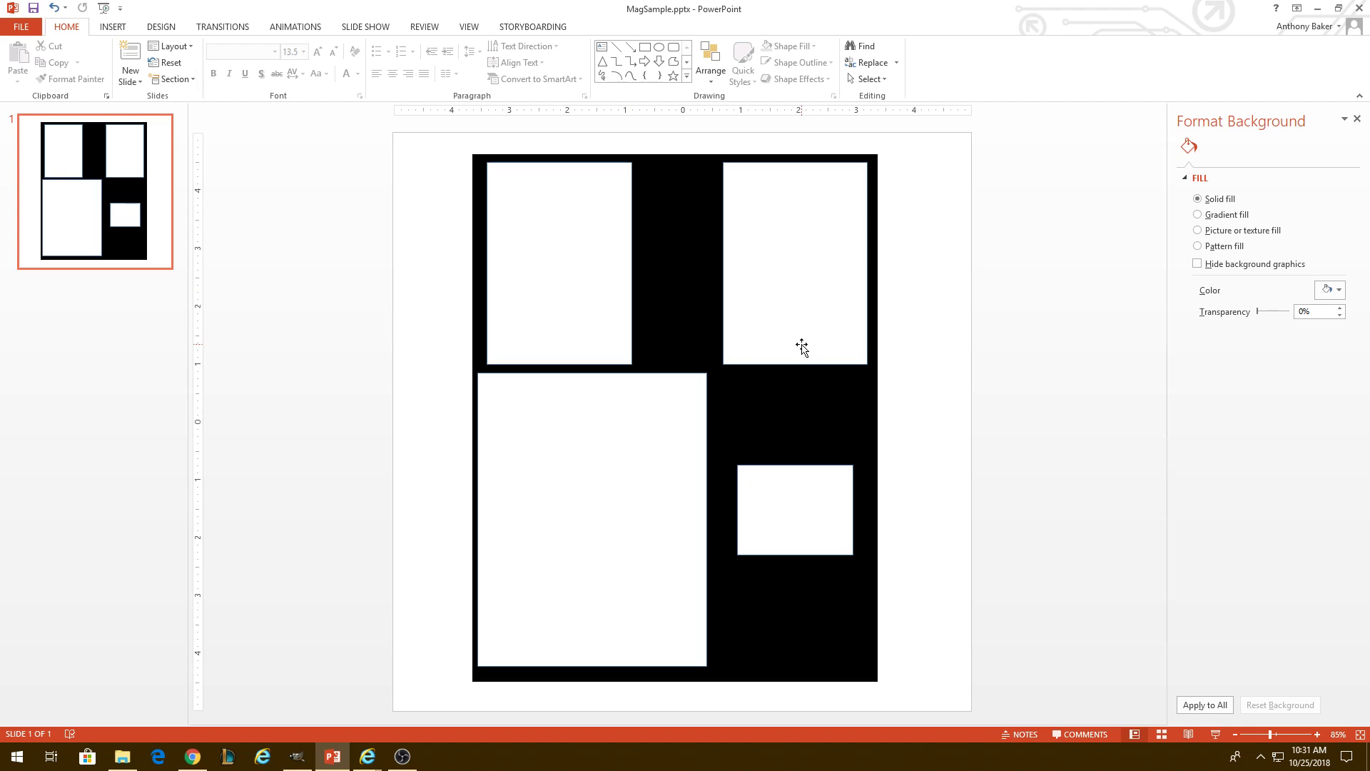
# Fill the upper-left rectangle with standard red and set its outline to black.
pyautogui.click(600, 278)
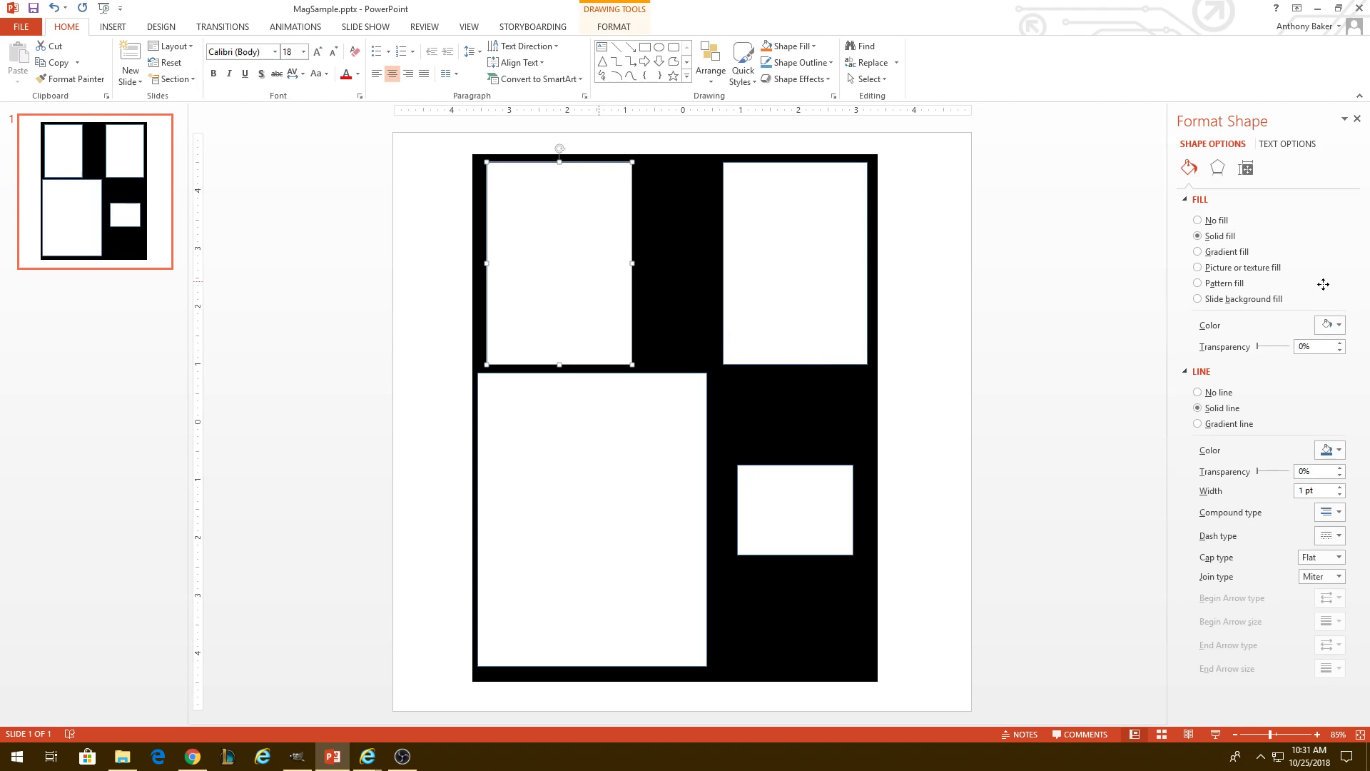
pyautogui.click(1333, 325)
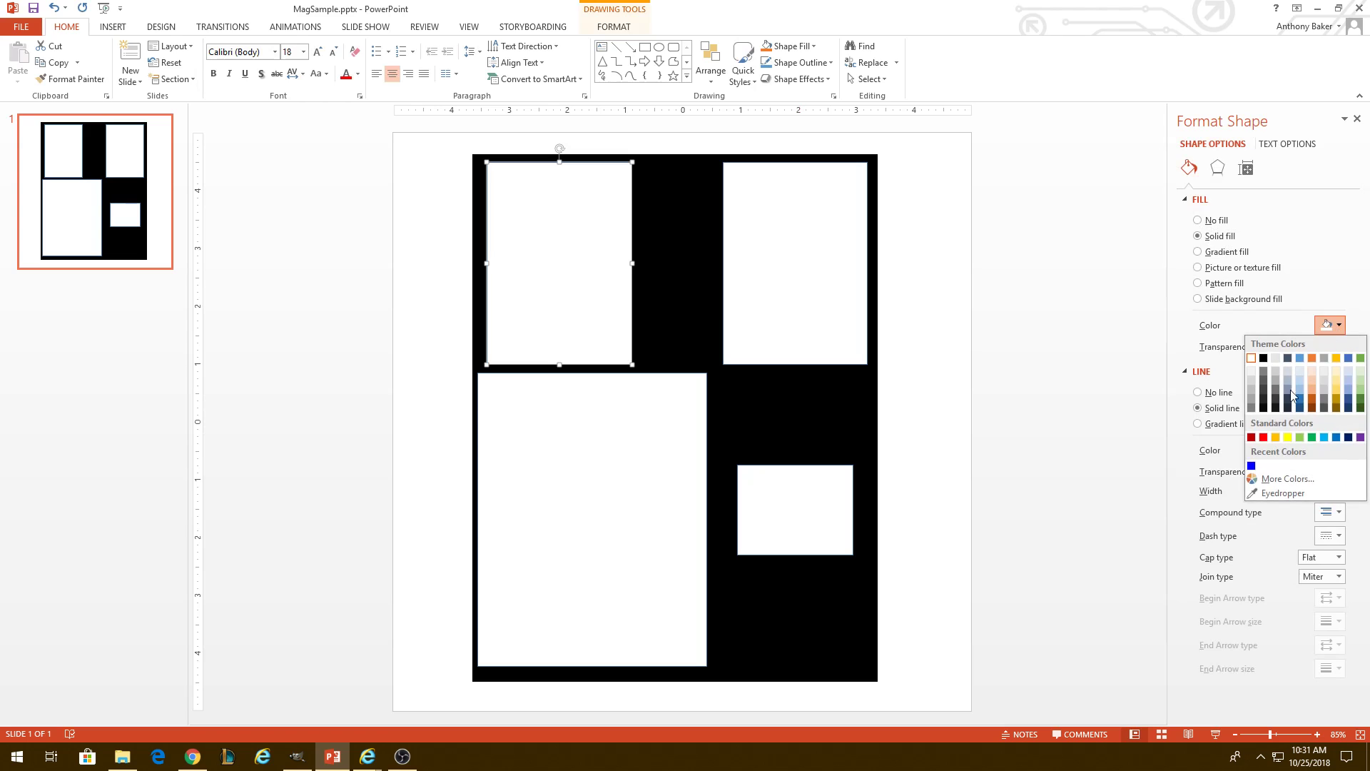
pyautogui.click(1263, 437)
pyautogui.click(1322, 456)
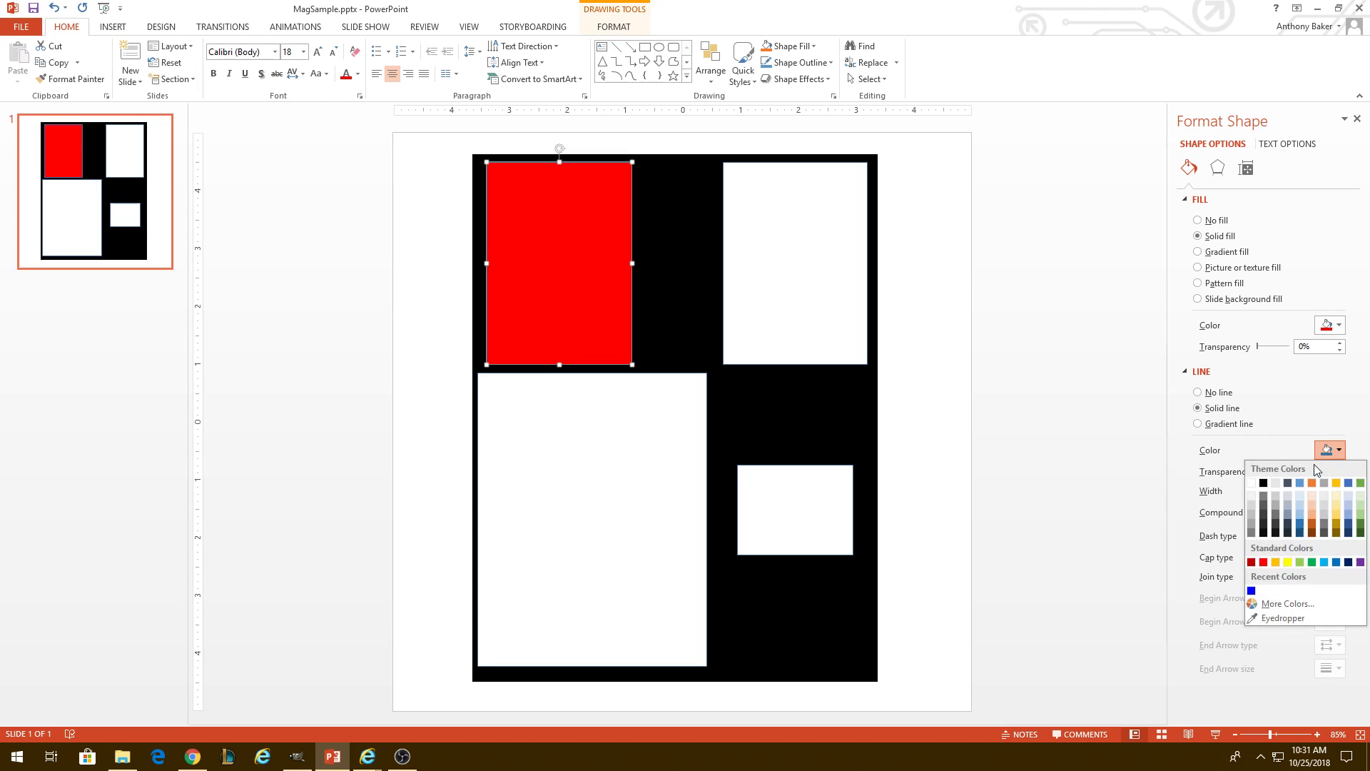
pyautogui.click(1263, 483)
# Fill the upper-right rectangle with standard blue and set its outline to black.
pyautogui.click(809, 291)
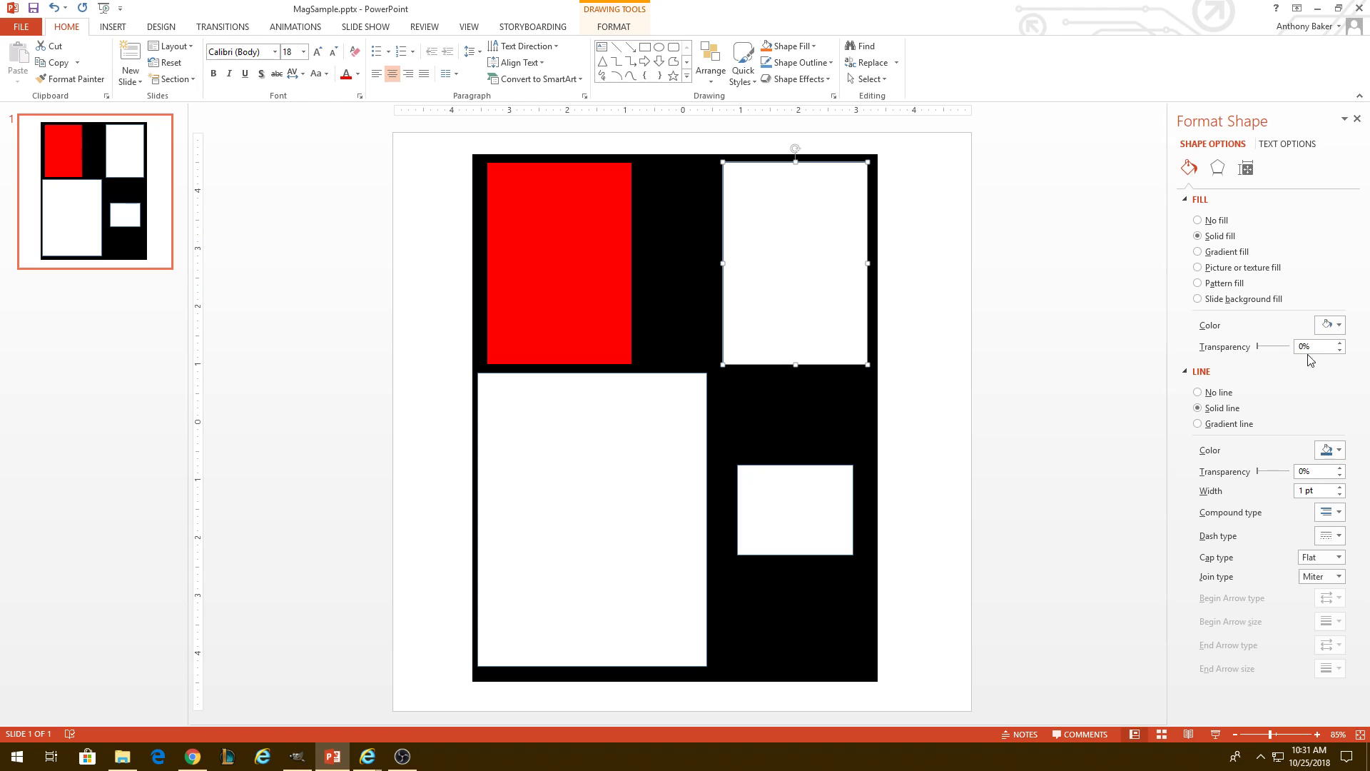
pyautogui.click(1329, 324)
pyautogui.click(1340, 437)
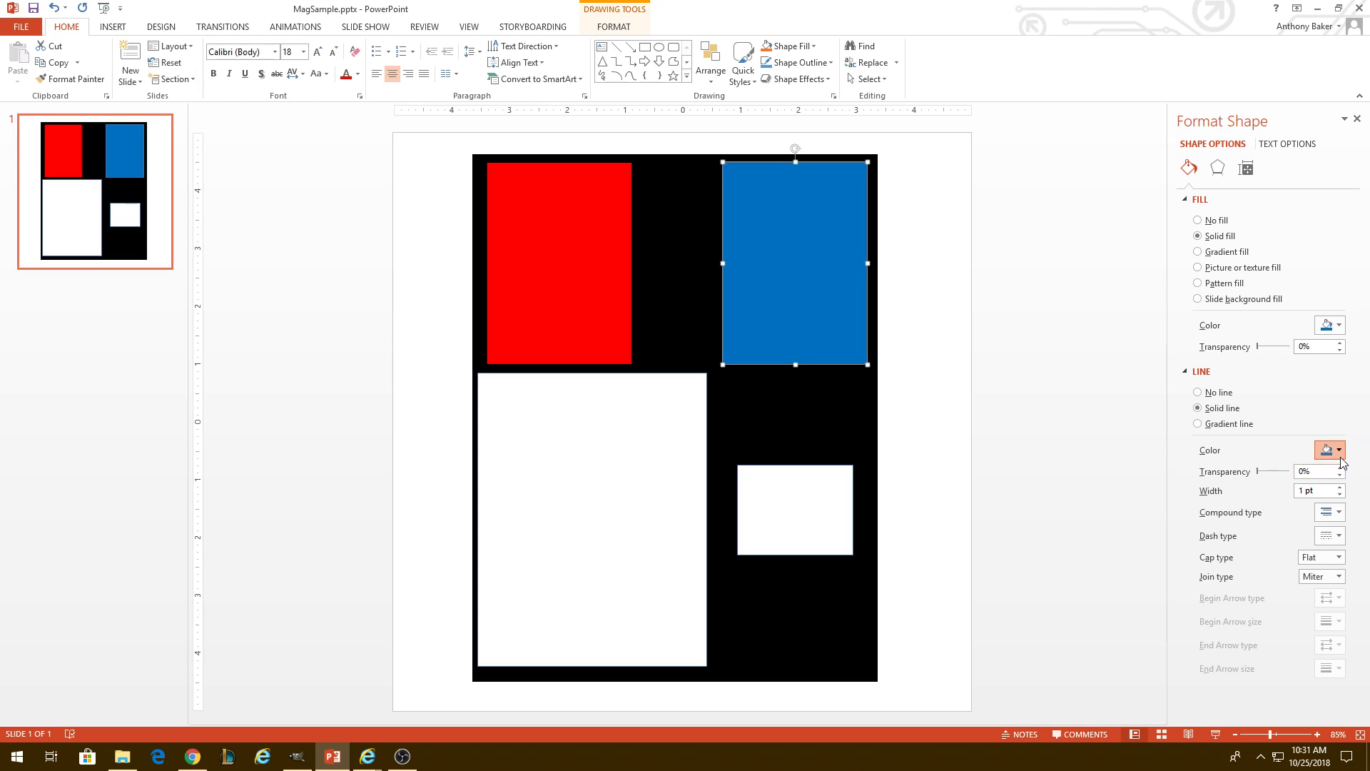
pyautogui.click(1340, 457)
pyautogui.click(1264, 482)
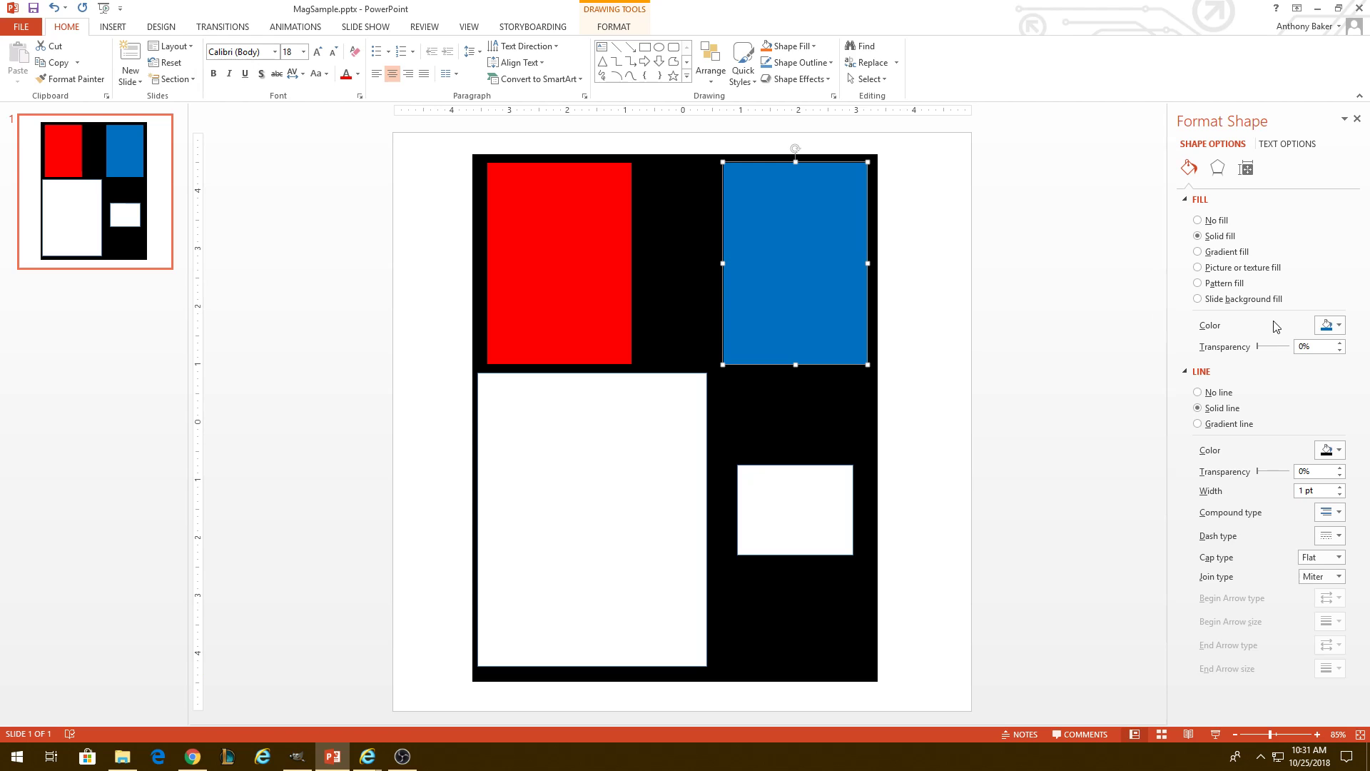
# Change the upper-right rectangle's fill to a custom RGB colour of red 0, green 0, blue 255.
pyautogui.click(1334, 325)
pyautogui.click(1285, 482)
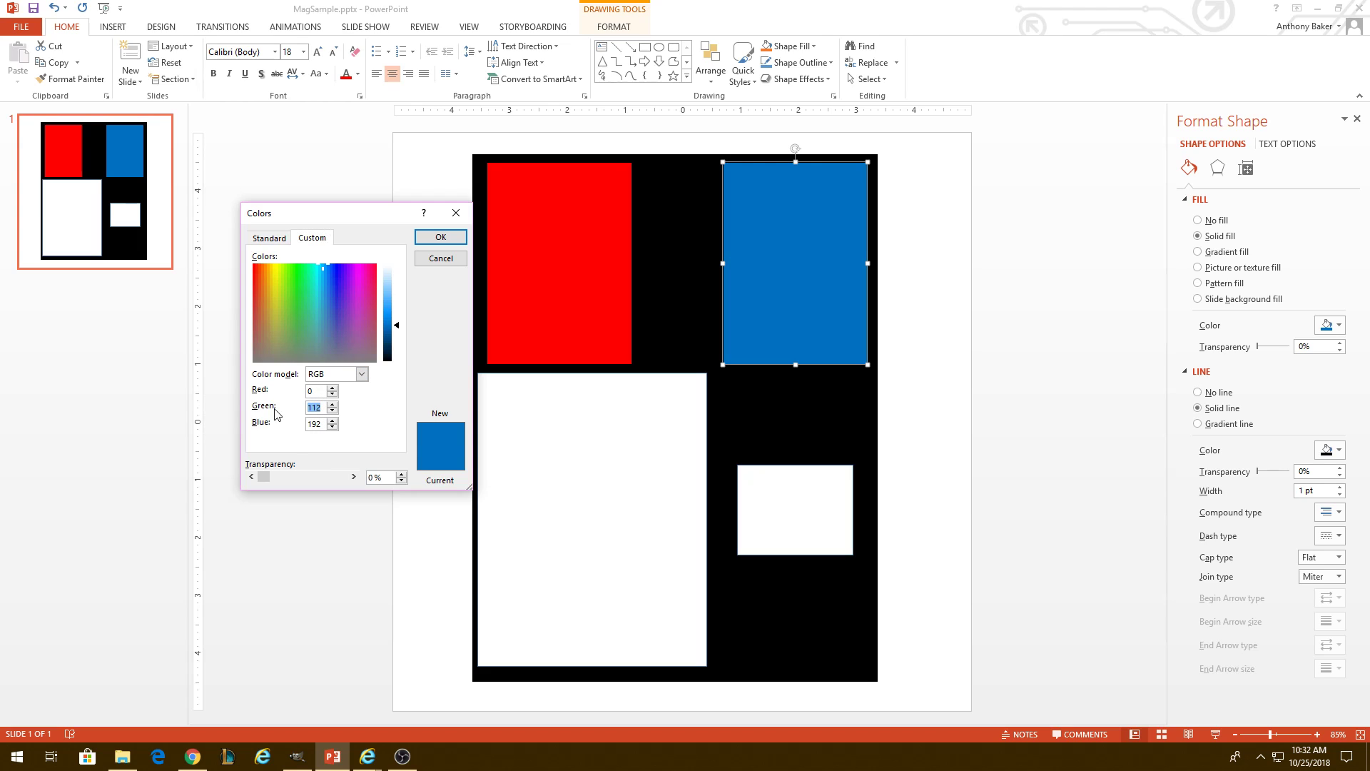
pyautogui.write('0')
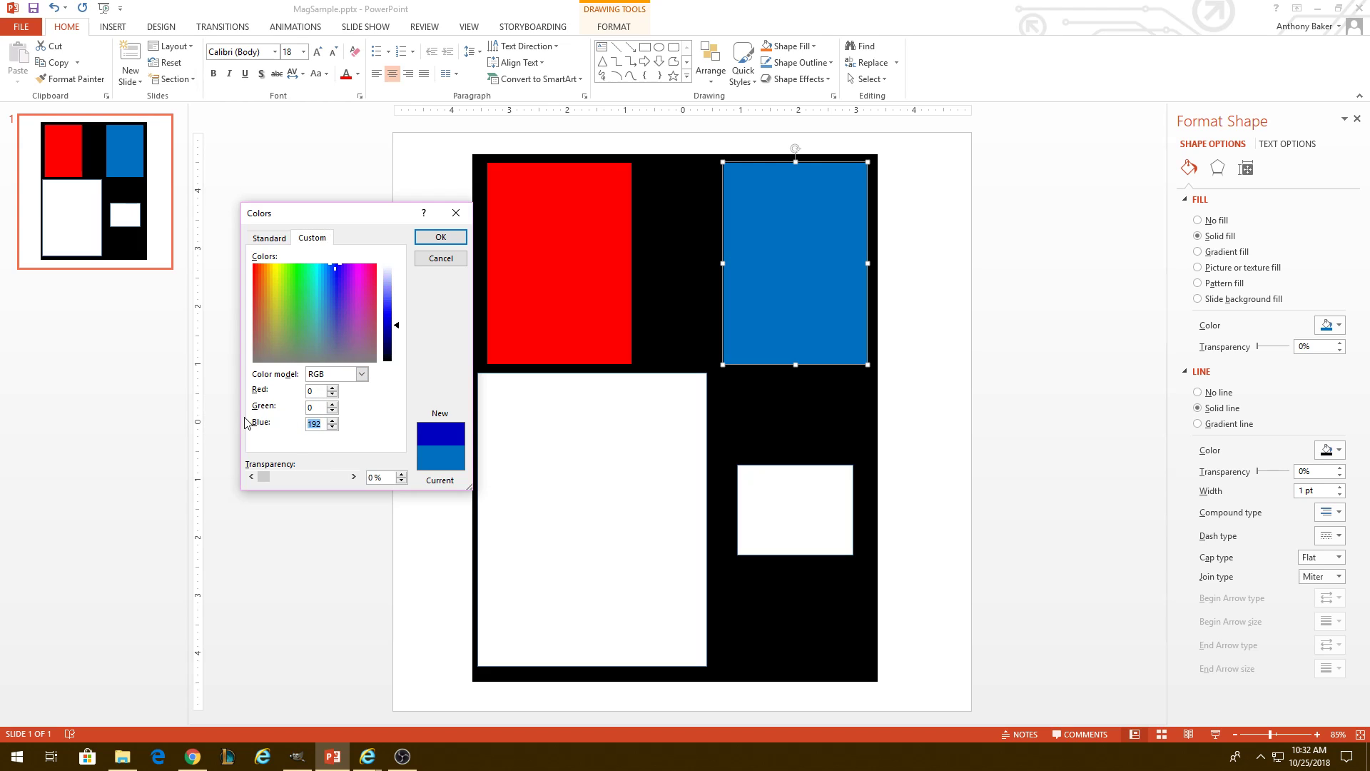
pyautogui.write('255')
pyautogui.click(429, 240)
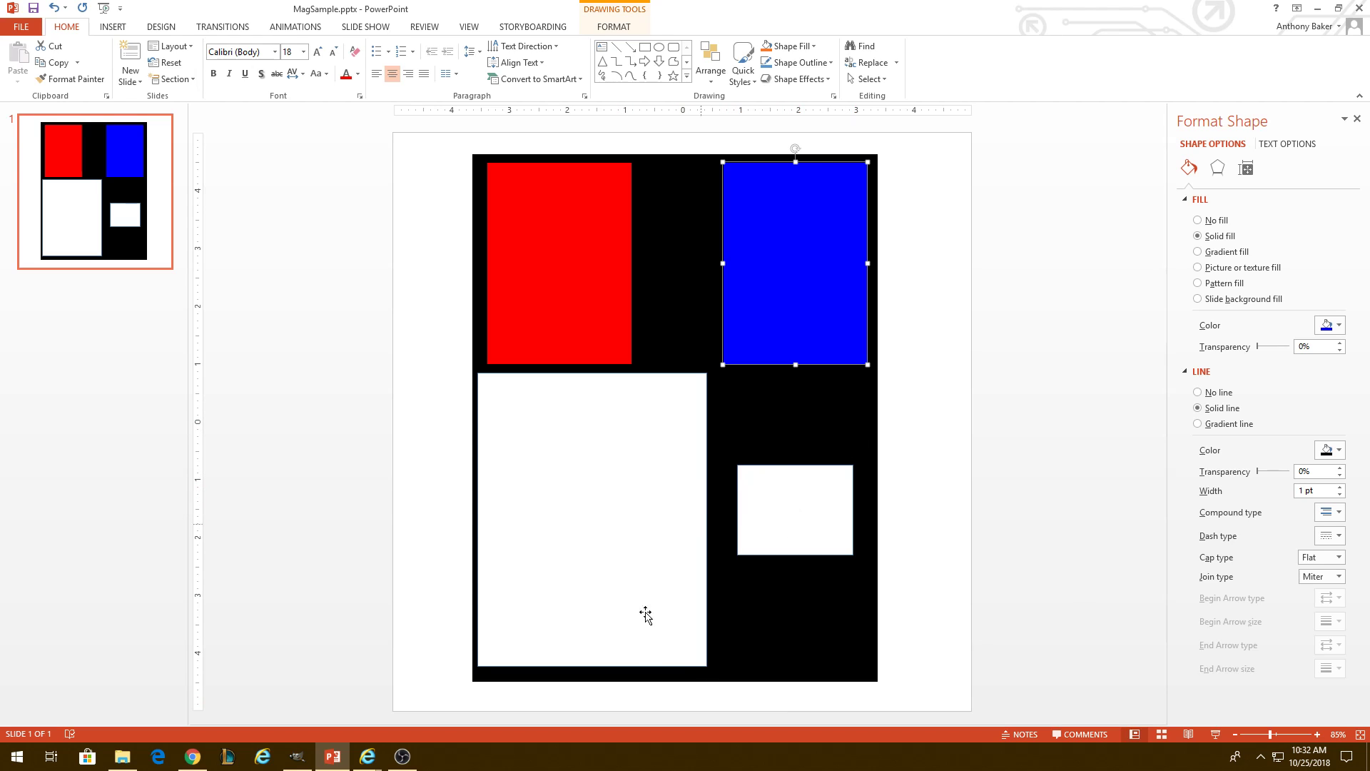
# Fill the small lower-right rectangle with standard green and set its outline to black.
pyautogui.click(808, 516)
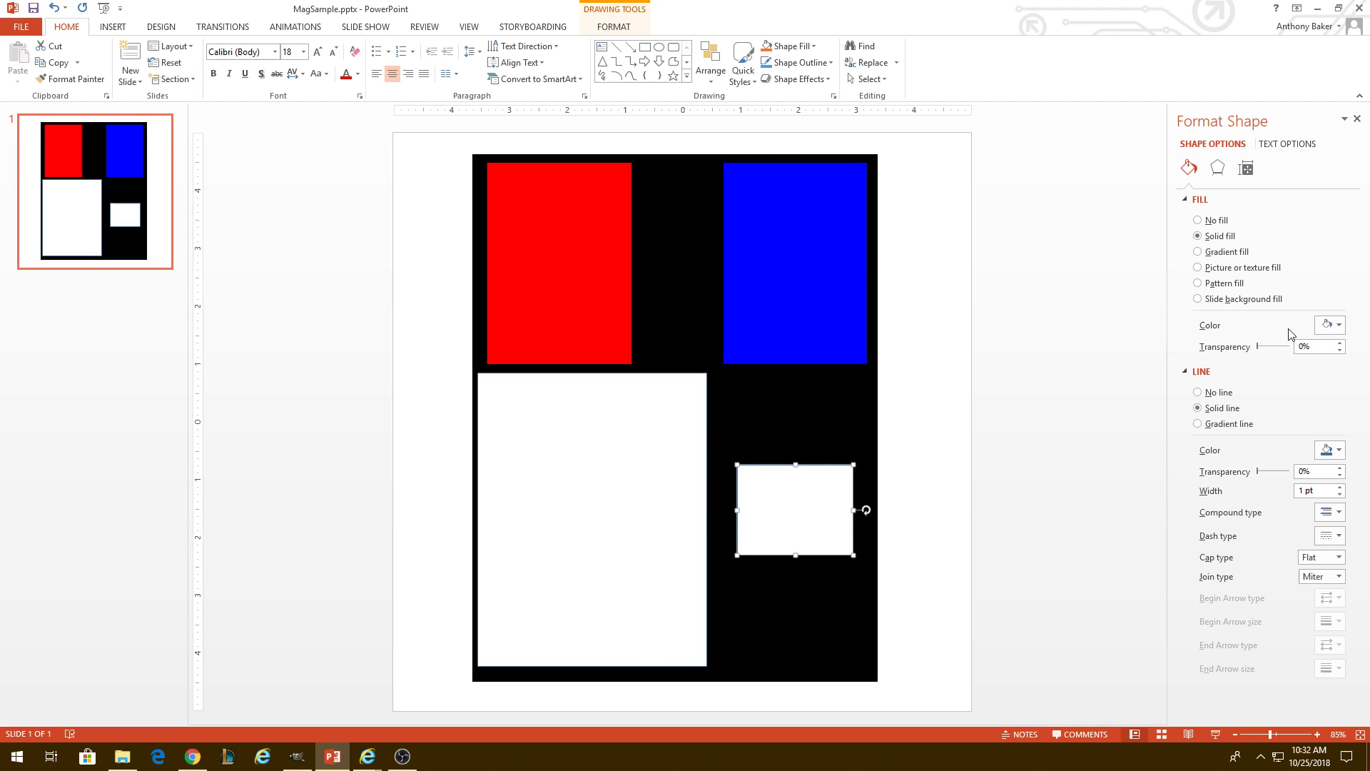
pyautogui.click(1330, 325)
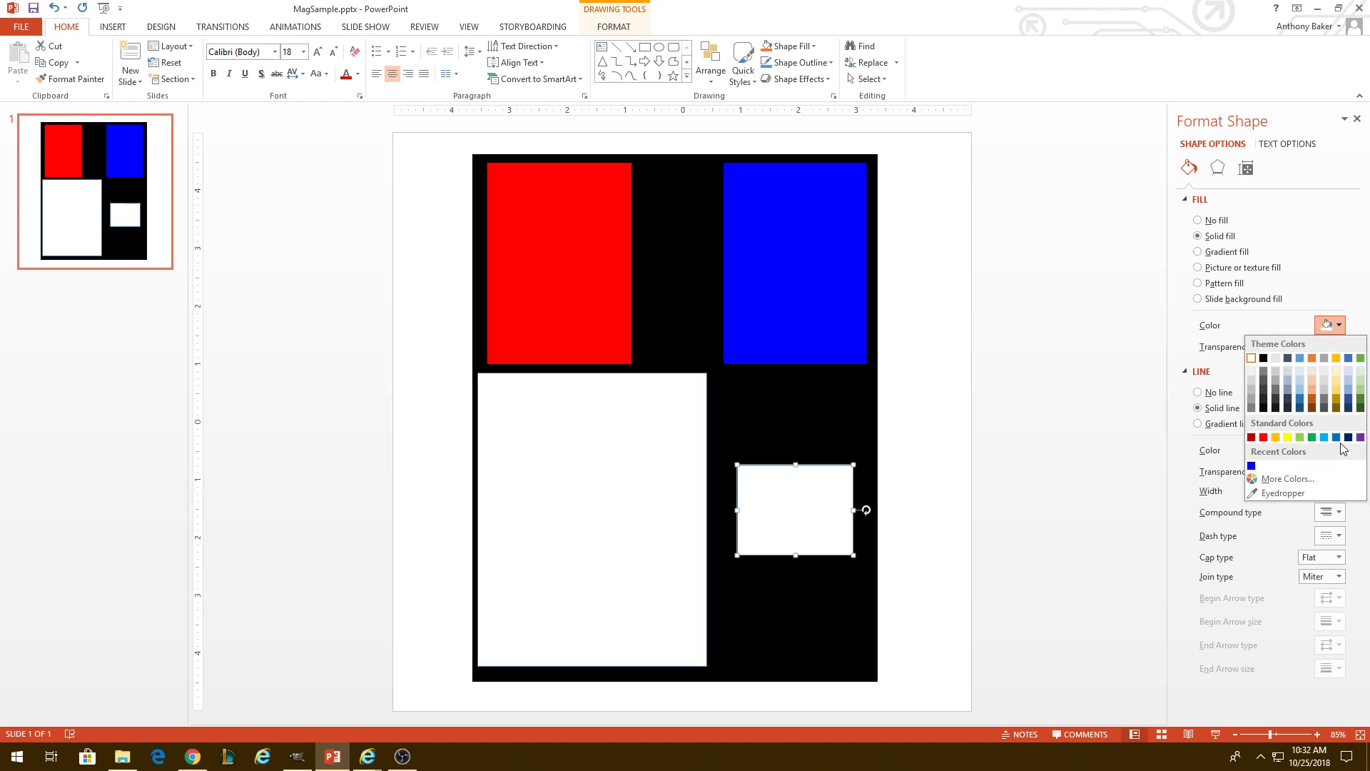
pyautogui.click(1311, 437)
pyautogui.click(1325, 452)
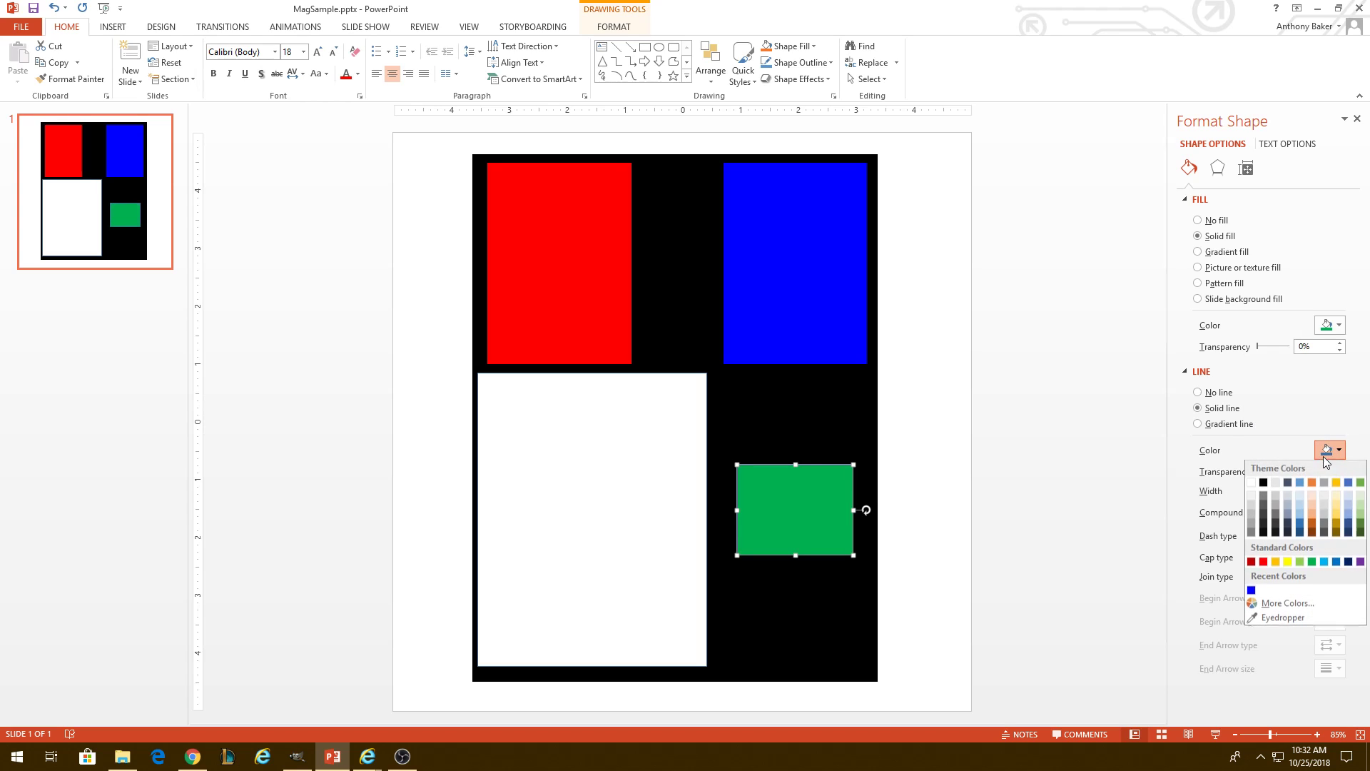
pyautogui.click(1264, 485)
# Set the outline of the large white lower-left rectangle to black.
pyautogui.click(696, 515)
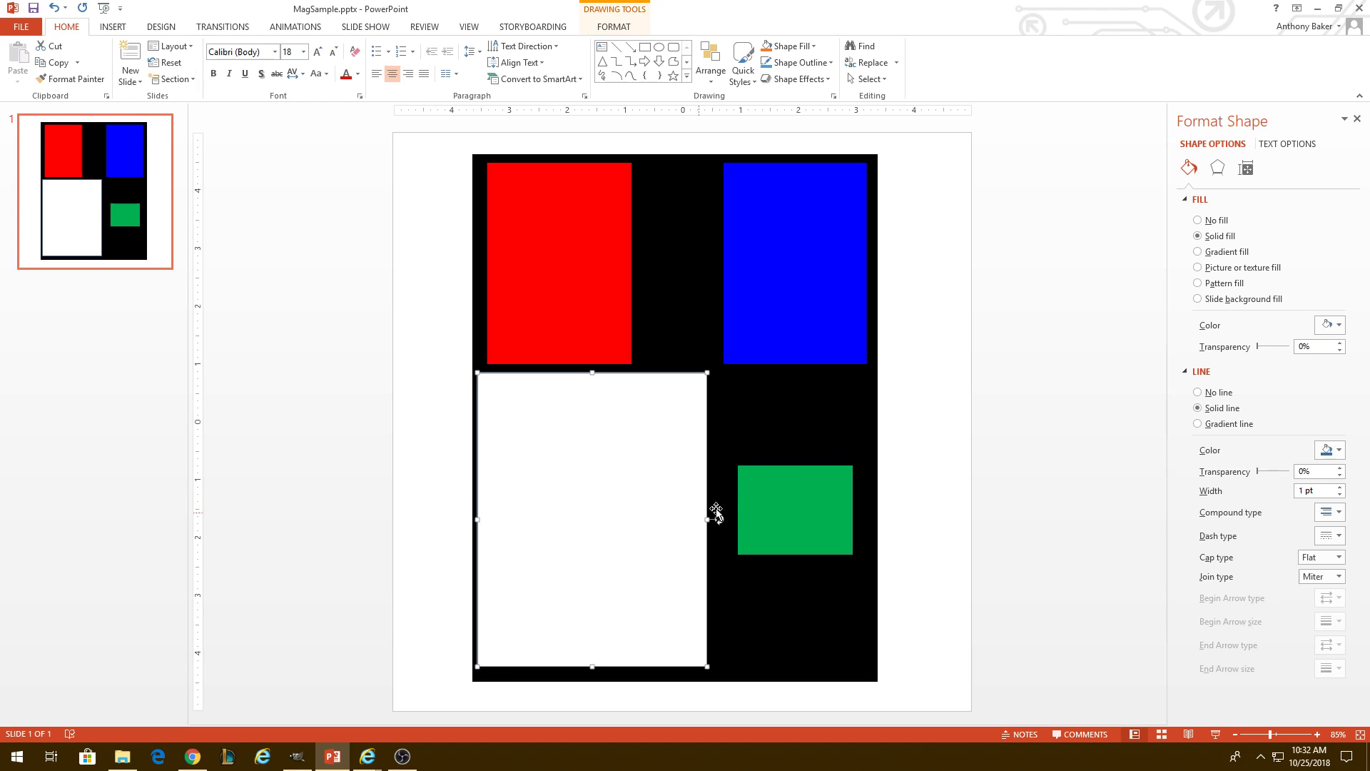
pyautogui.click(1324, 451)
pyautogui.click(1264, 484)
pyautogui.click(1067, 439)
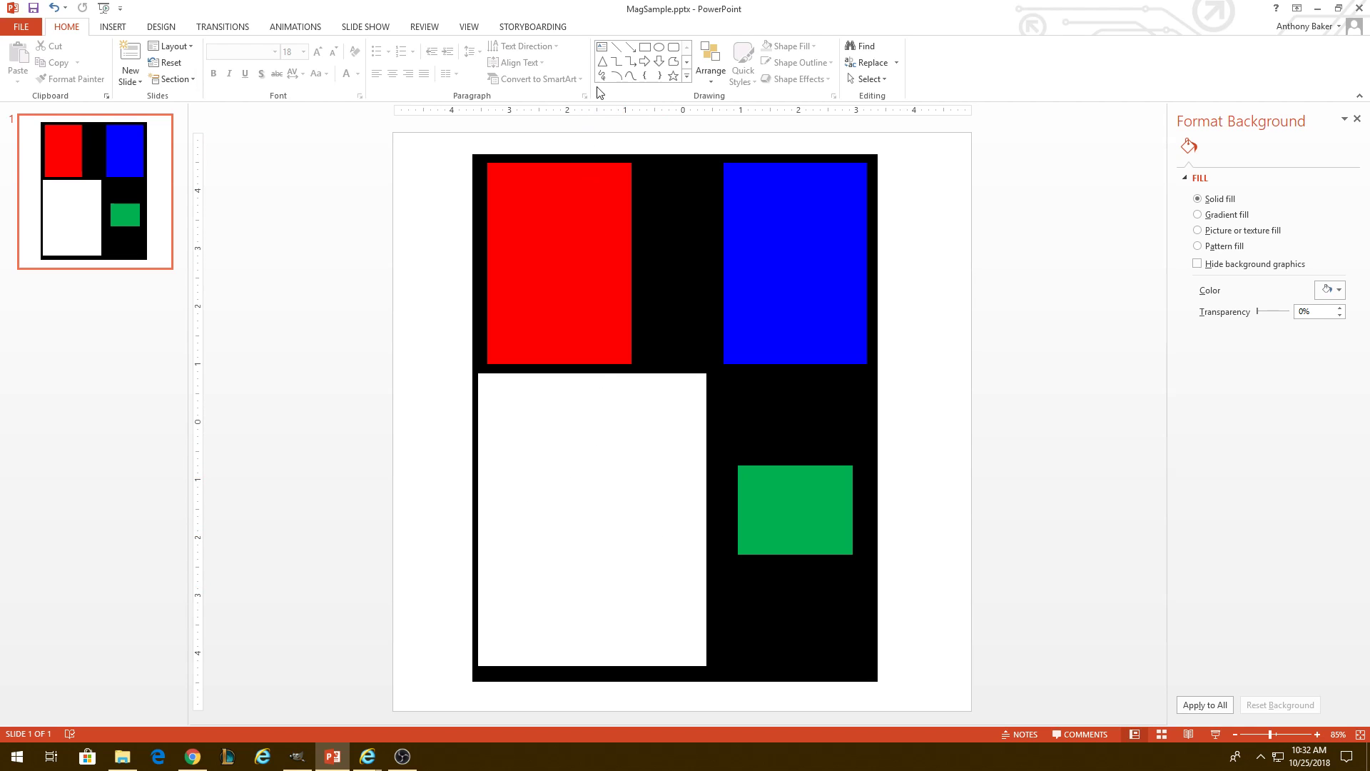
# Draw a vertical line about 2 inches long in the upper half of the white rectangle and adjust its line width.
pyautogui.click(616, 47)
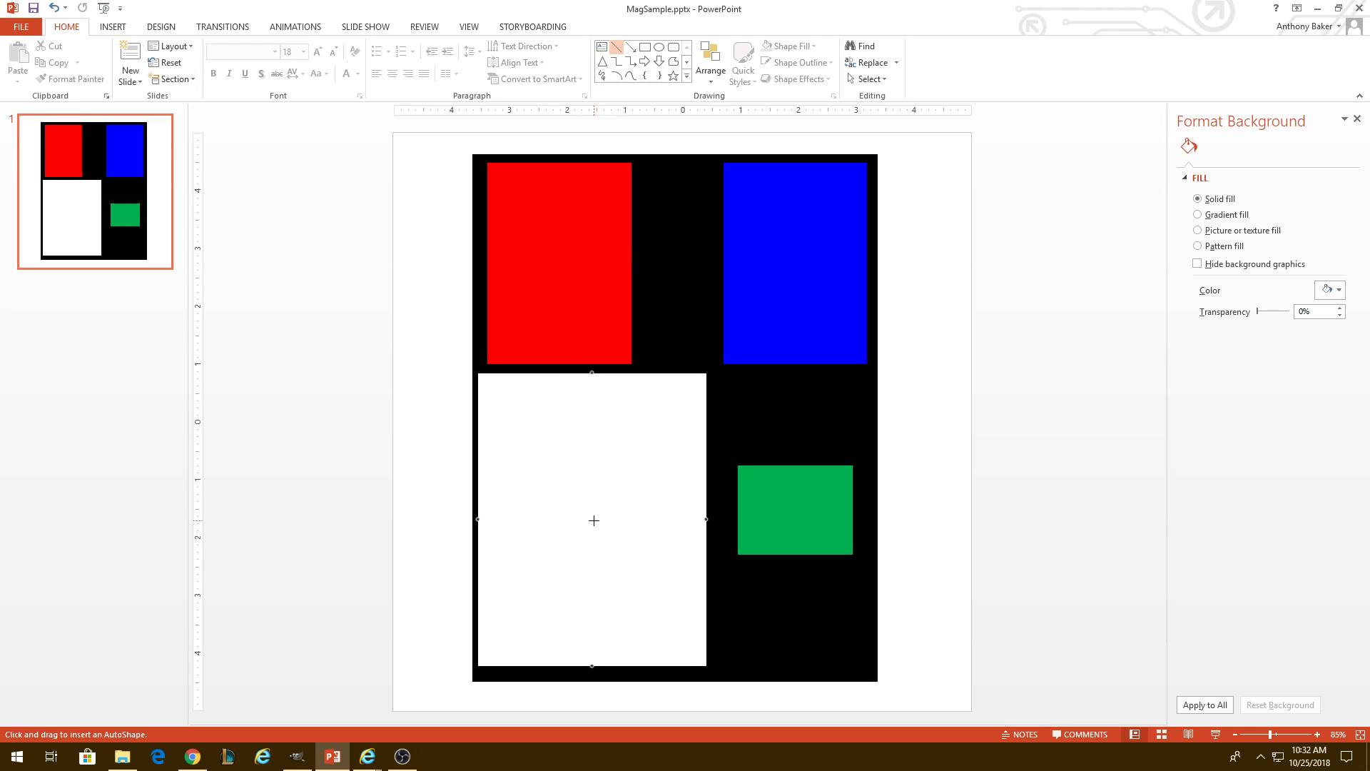
pyautogui.moveTo(590, 516); pyautogui.dragTo(592, 398)
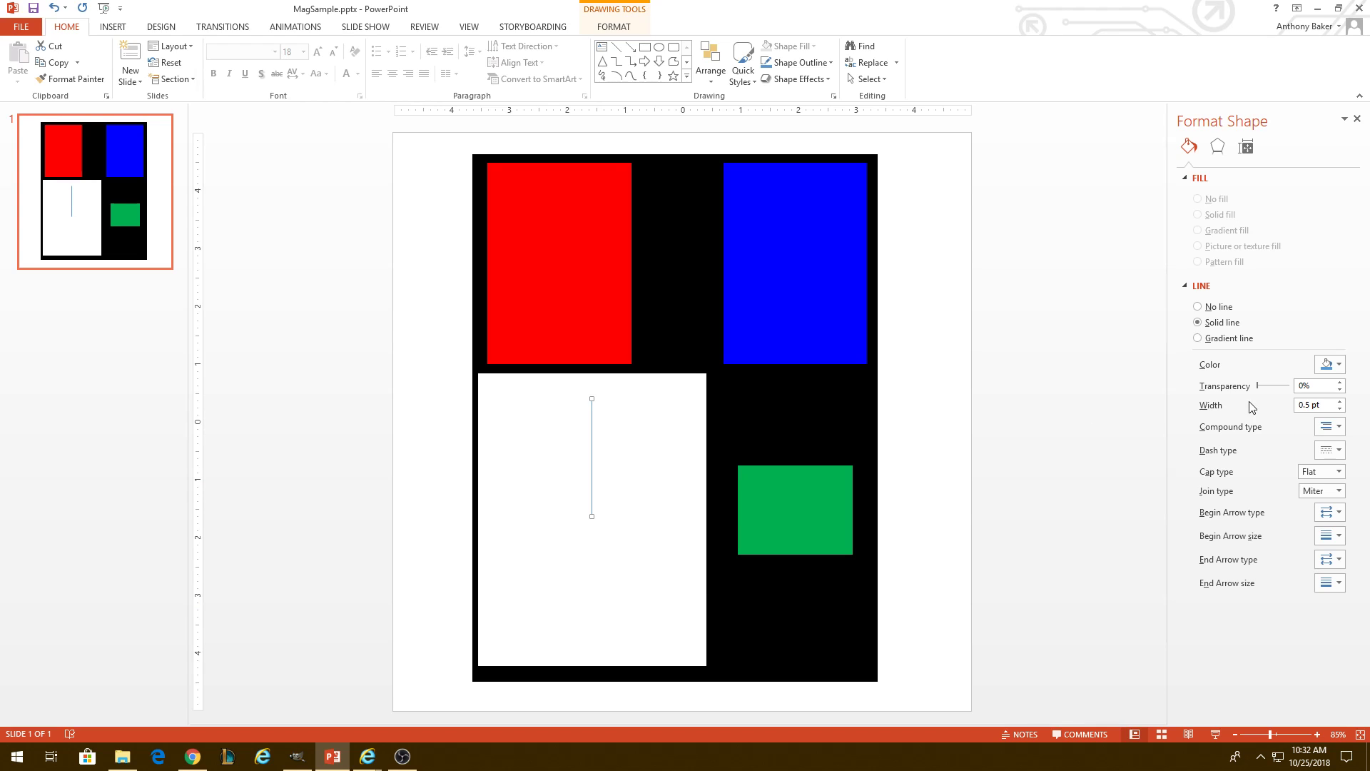
pyautogui.click(1341, 402)
pyautogui.click(1049, 451)
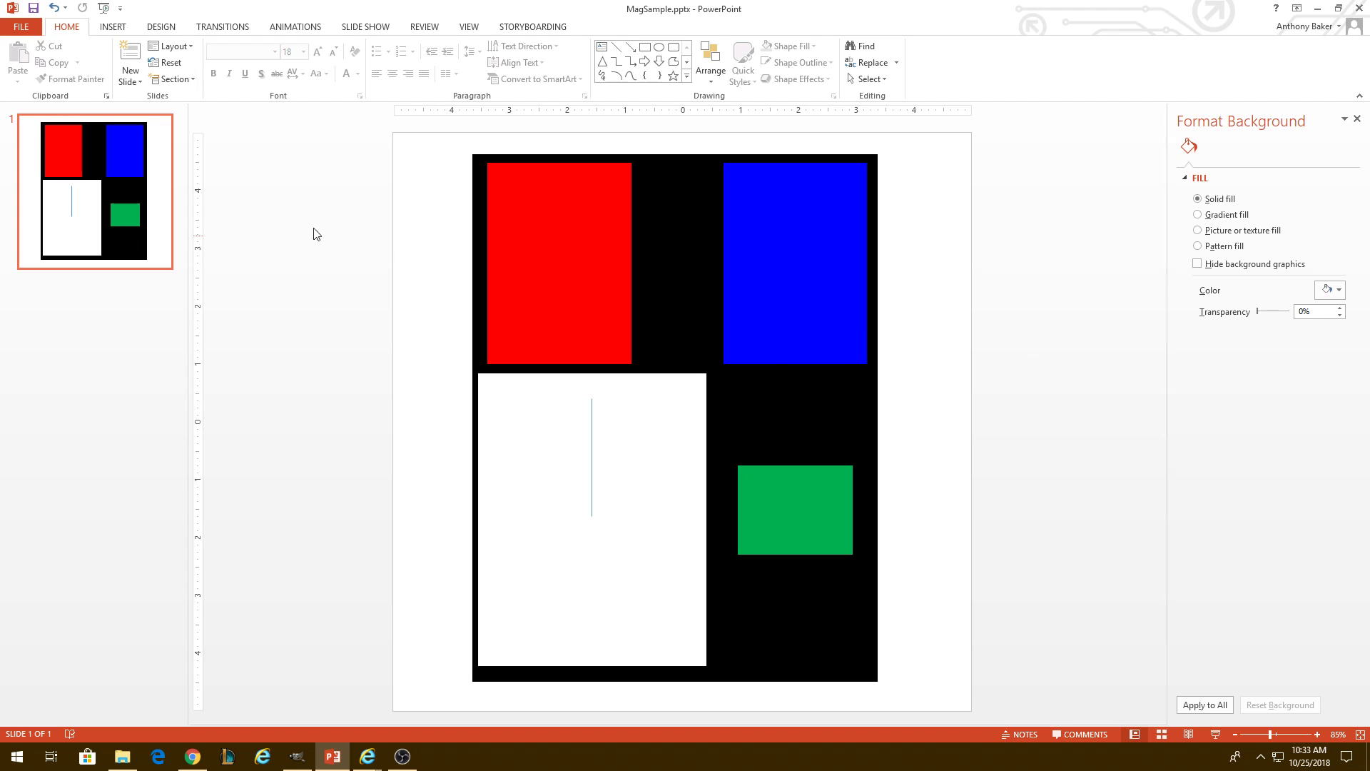
# Save the slide as MagSample.pdf in the MagVid folder, replacing the existing PDF.
pyautogui.click(20, 27)
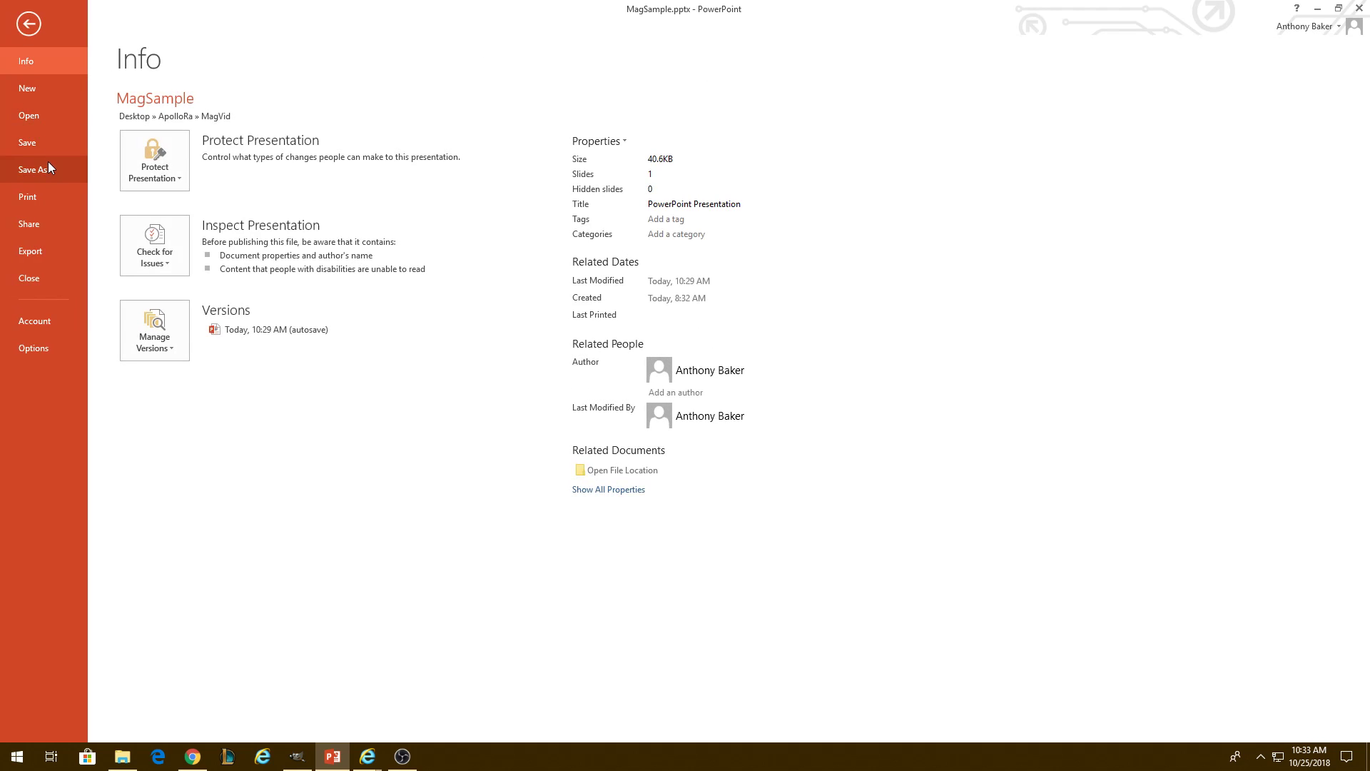
pyautogui.click(49, 162)
pyautogui.click(414, 151)
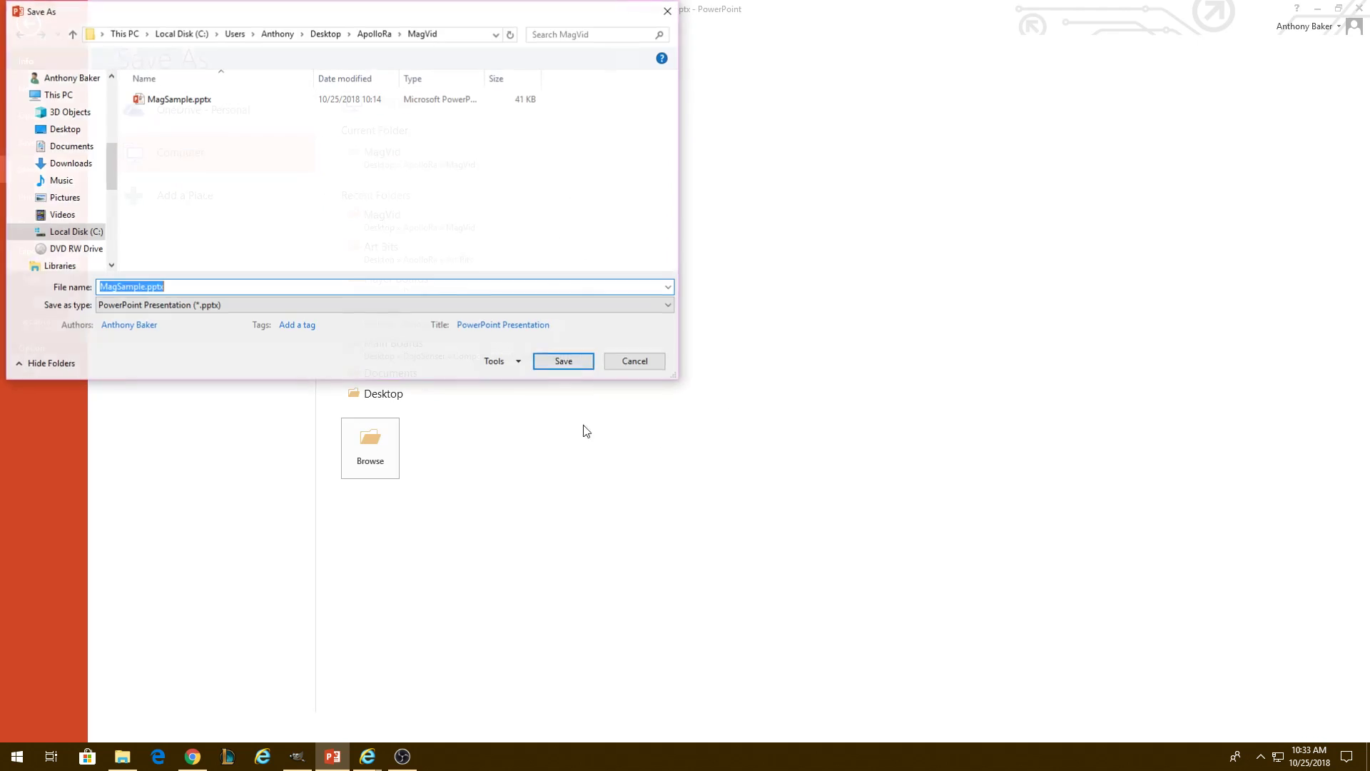
pyautogui.click(502, 306)
pyautogui.click(532, 356)
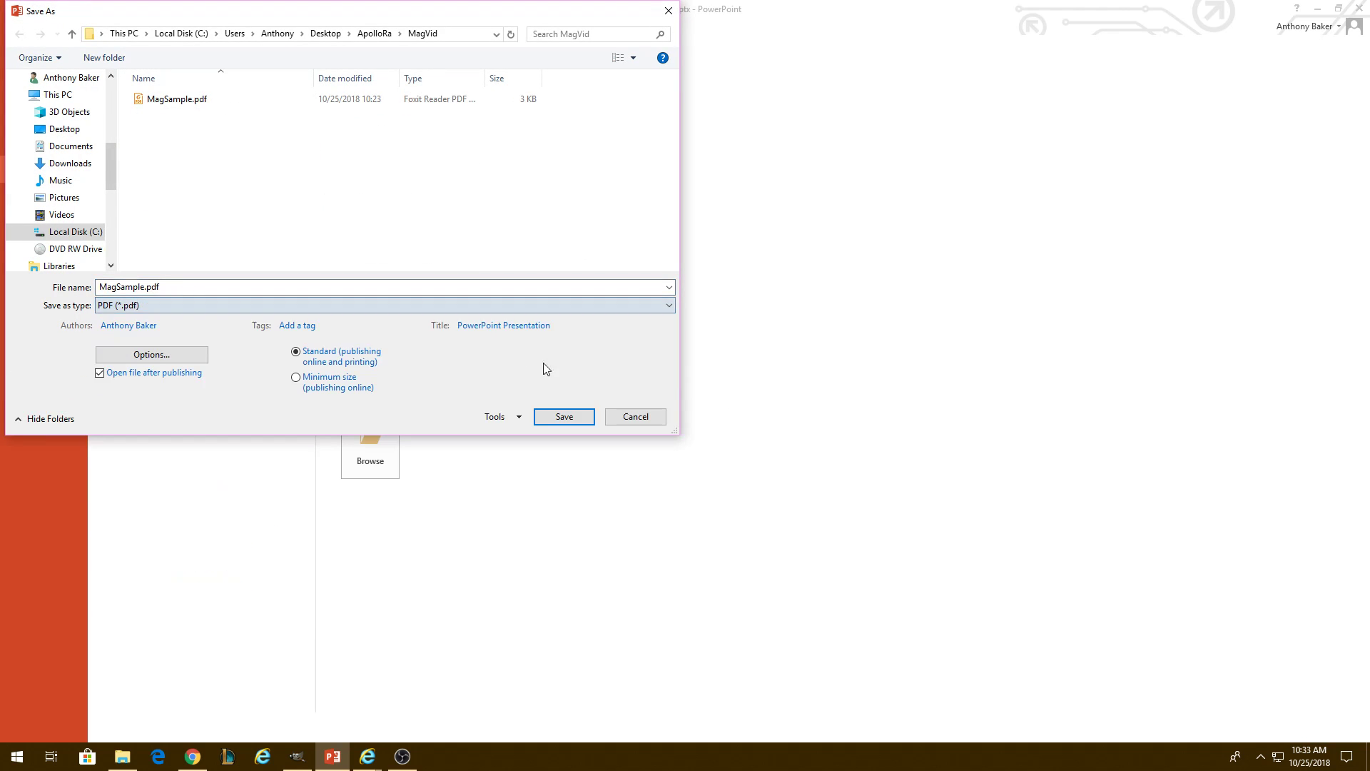
pyautogui.click(590, 417)
pyautogui.click(714, 377)
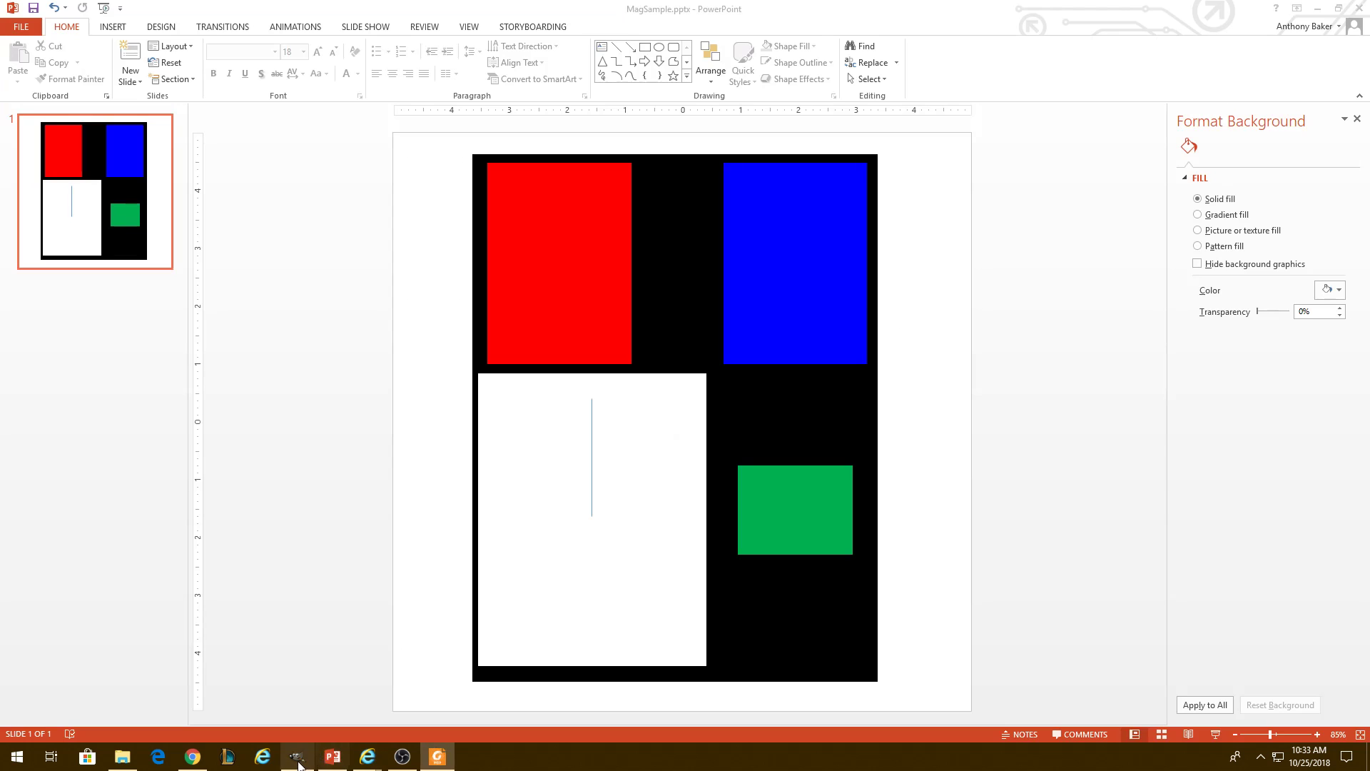
# Switch to GIMP and import MagSample.pdf as an image of 1000 × 1000 pixels at 100 pixels/in.
pyautogui.click(298, 763)
pyautogui.click(36, 47)
pyautogui.click(36, 48)
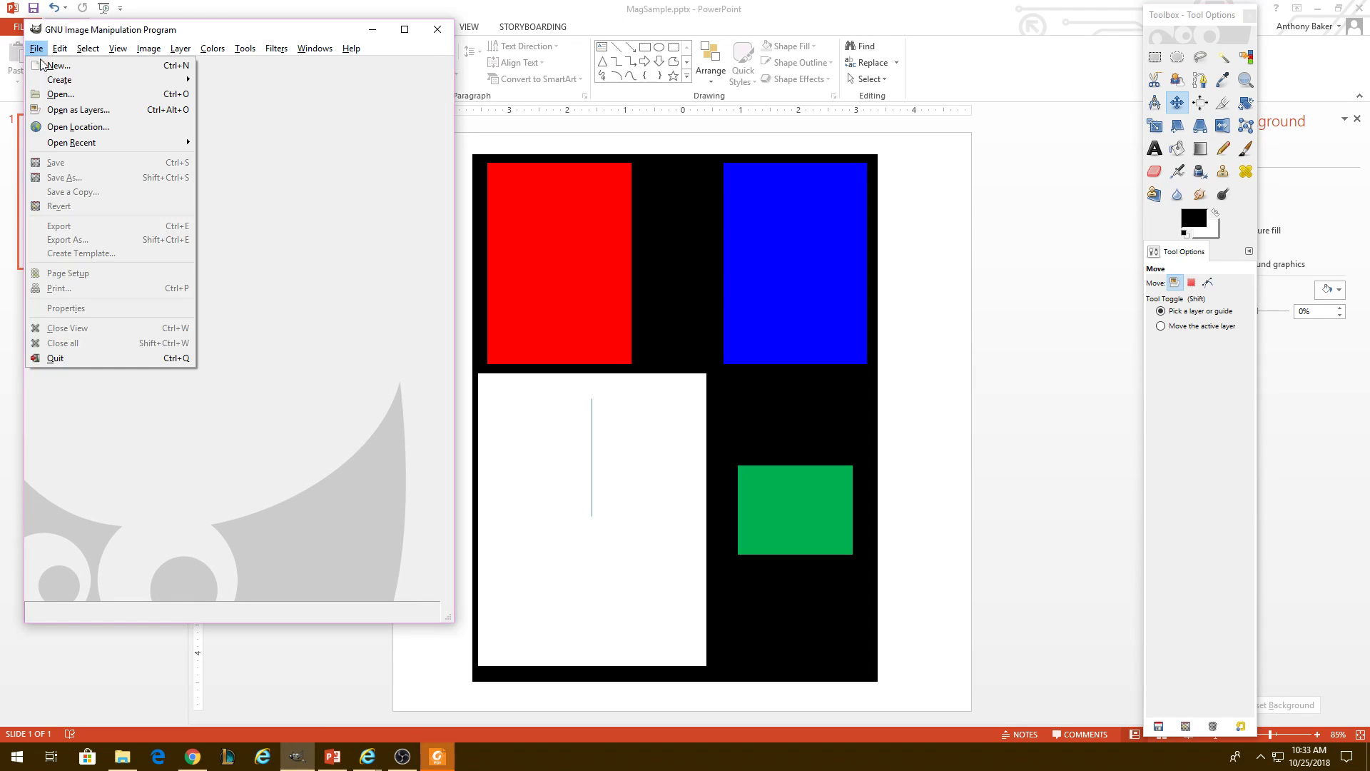
pyautogui.click(70, 95)
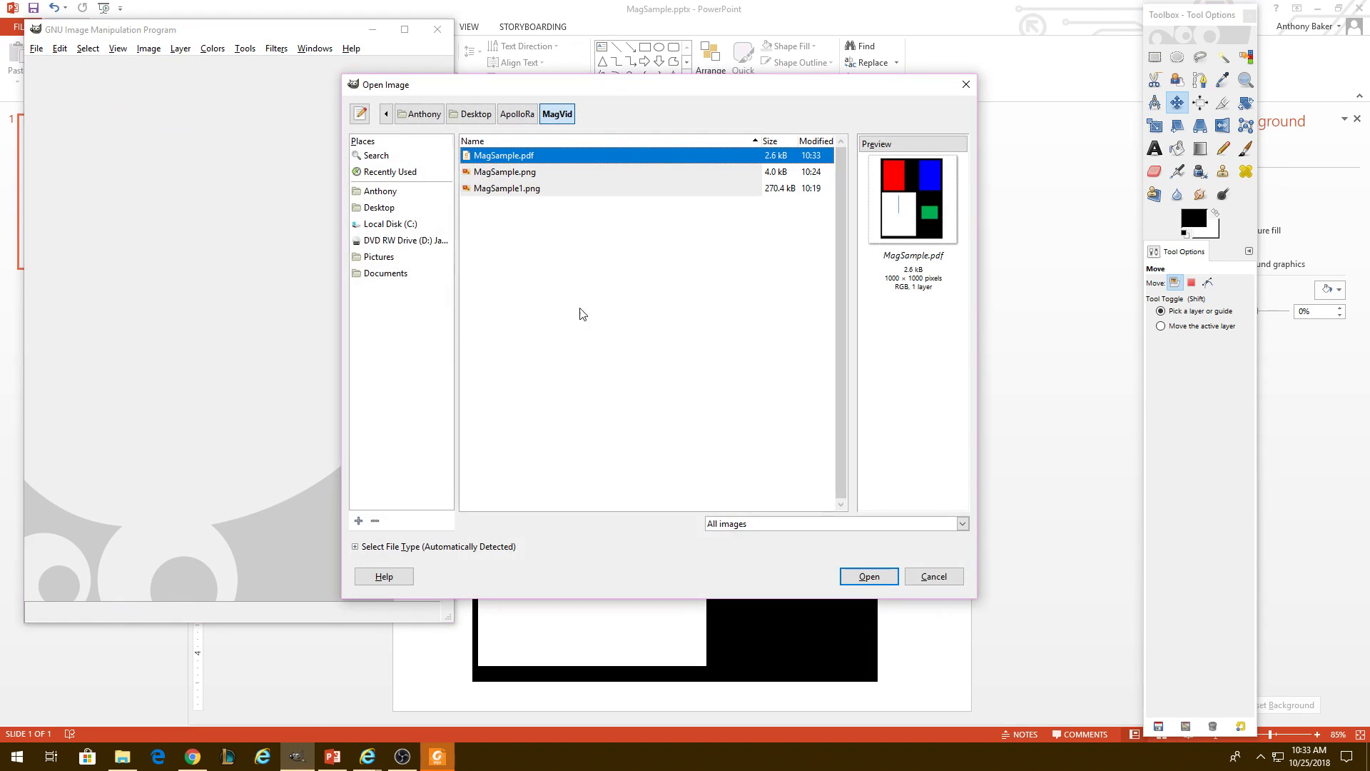
pyautogui.click(866, 577)
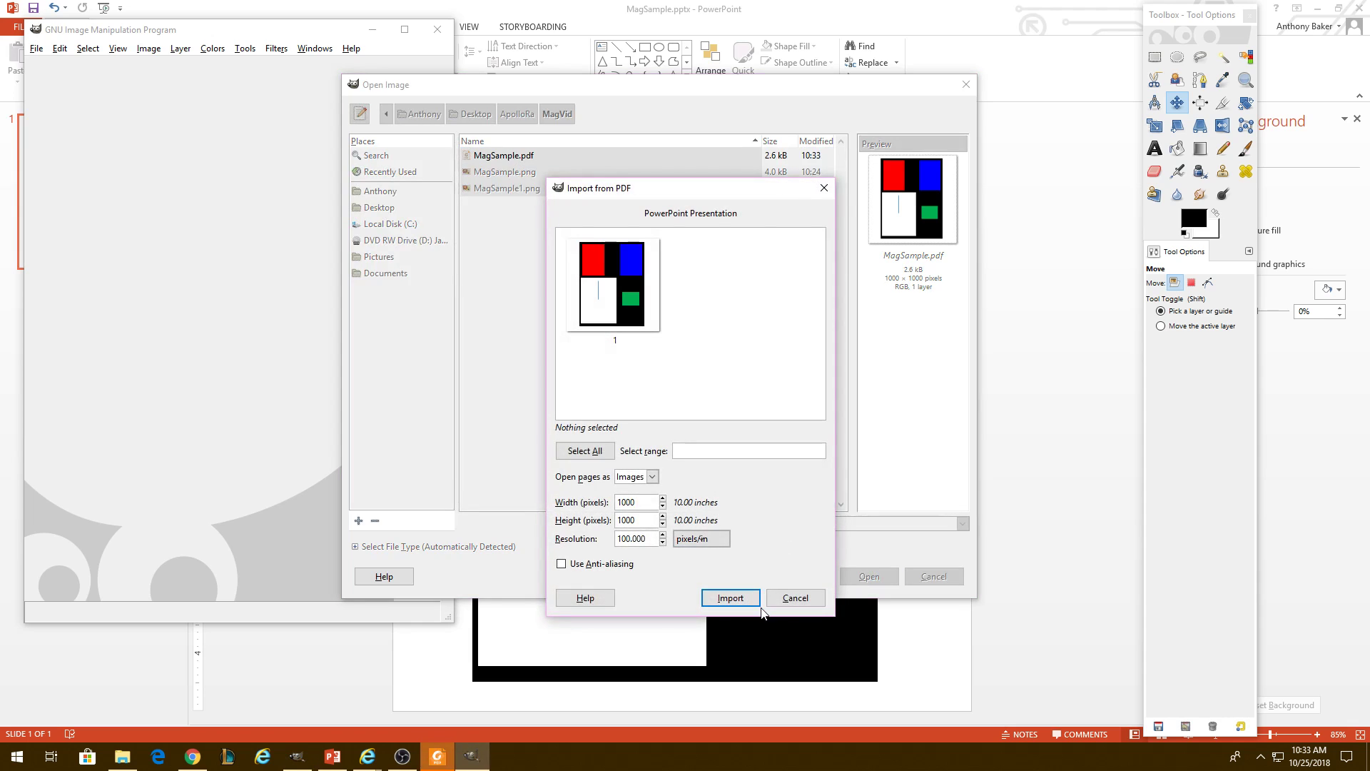
pyautogui.click(732, 598)
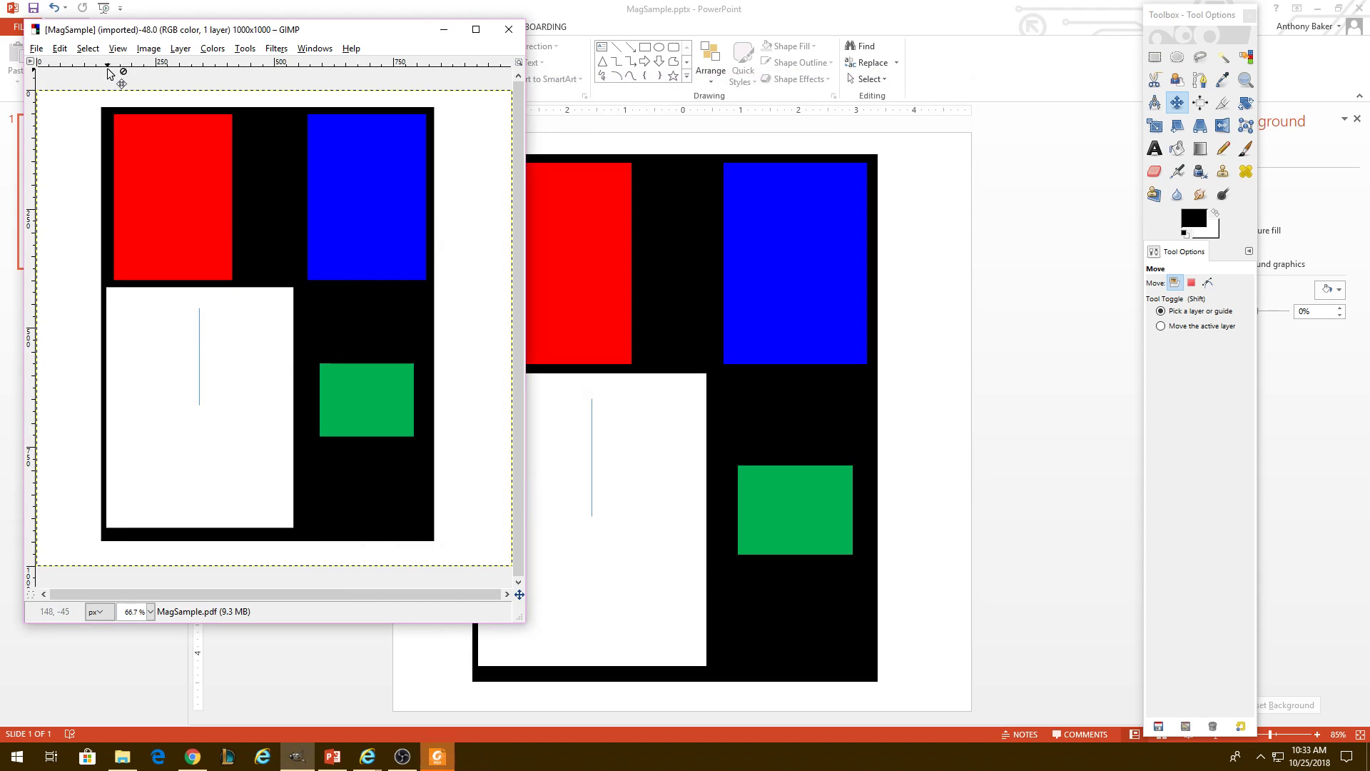
# Automatically crop the imported image to its content, removing the white margin around the black background.
pyautogui.click(149, 48)
pyautogui.click(179, 227)
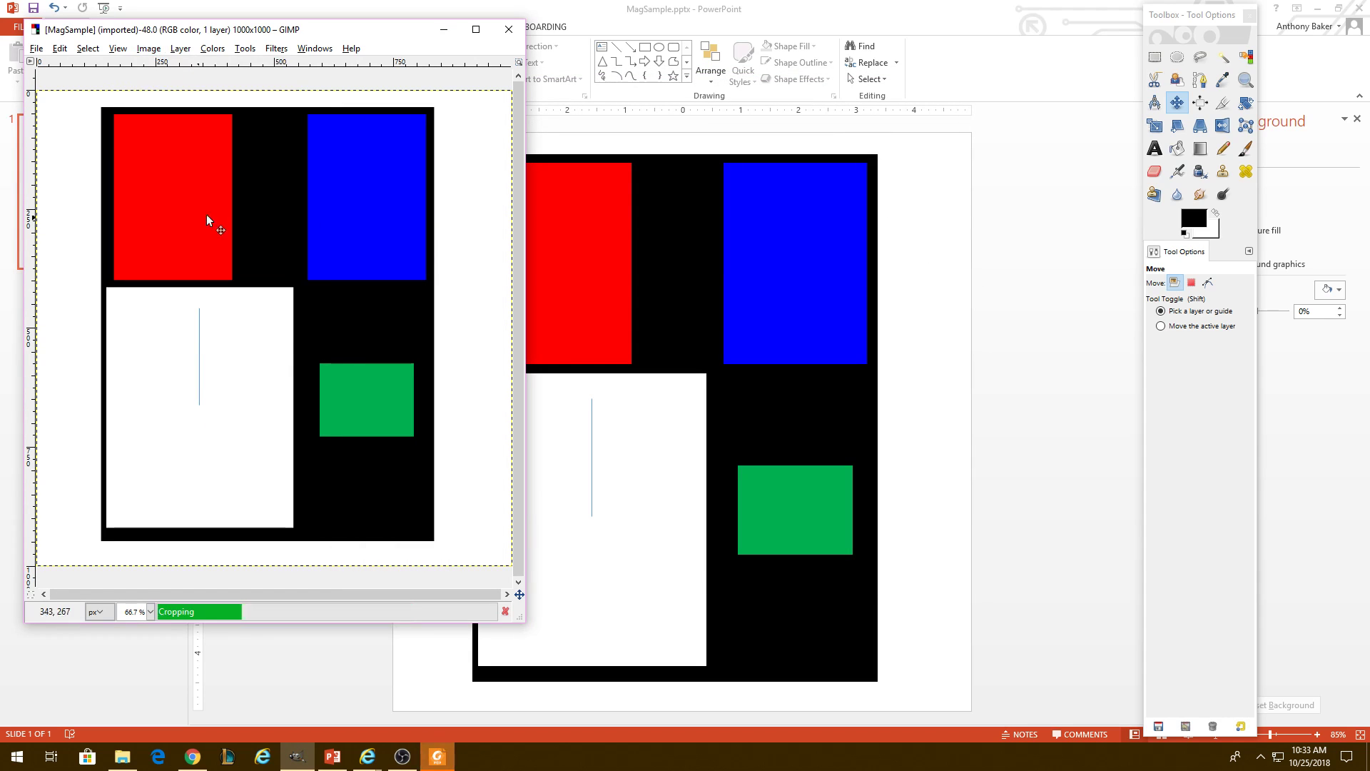
# Export the cropped image as MagSample.png in the MagVid folder, replacing the existing PNG and keeping the default export options.
pyautogui.hotkey('ctrl', 'shift', 'e')
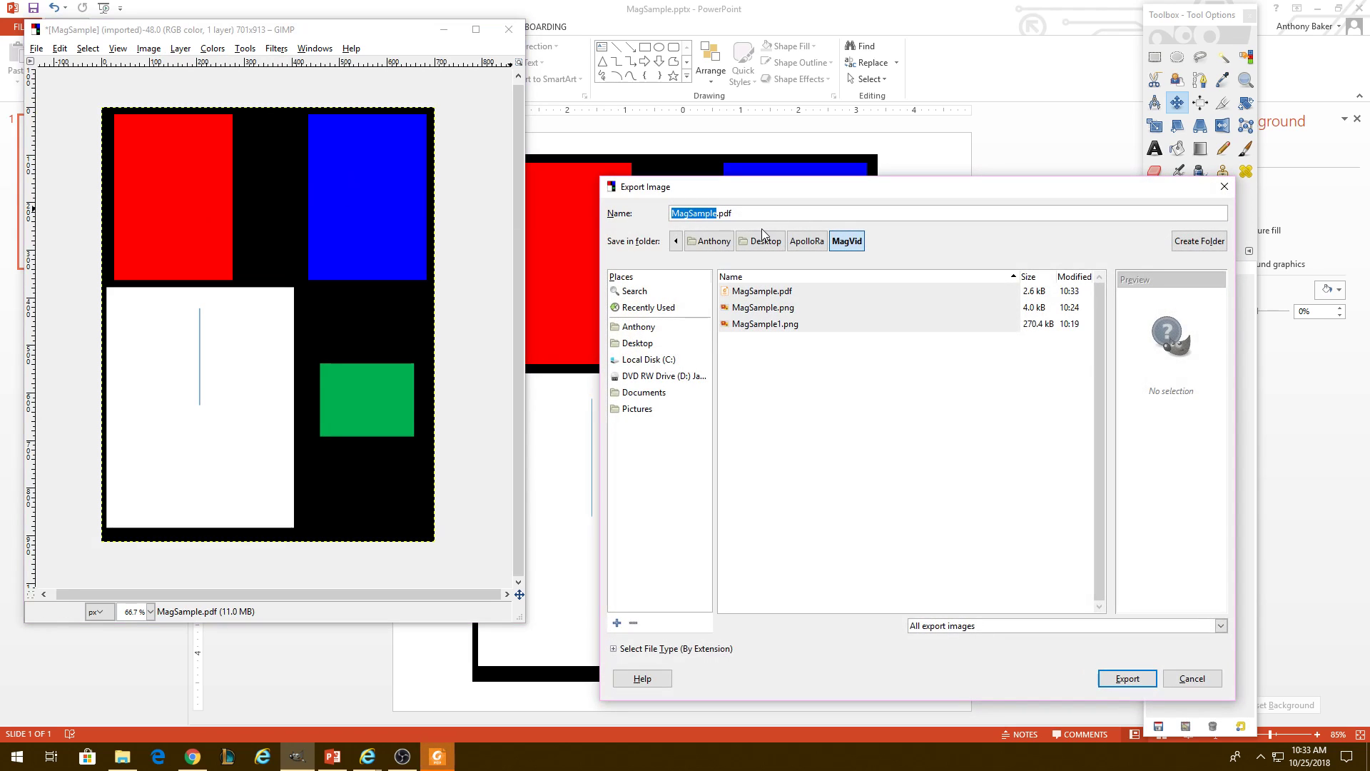
pyautogui.press('End')
pyautogui.press('BackSpace')
pyautogui.press('BackSpace')
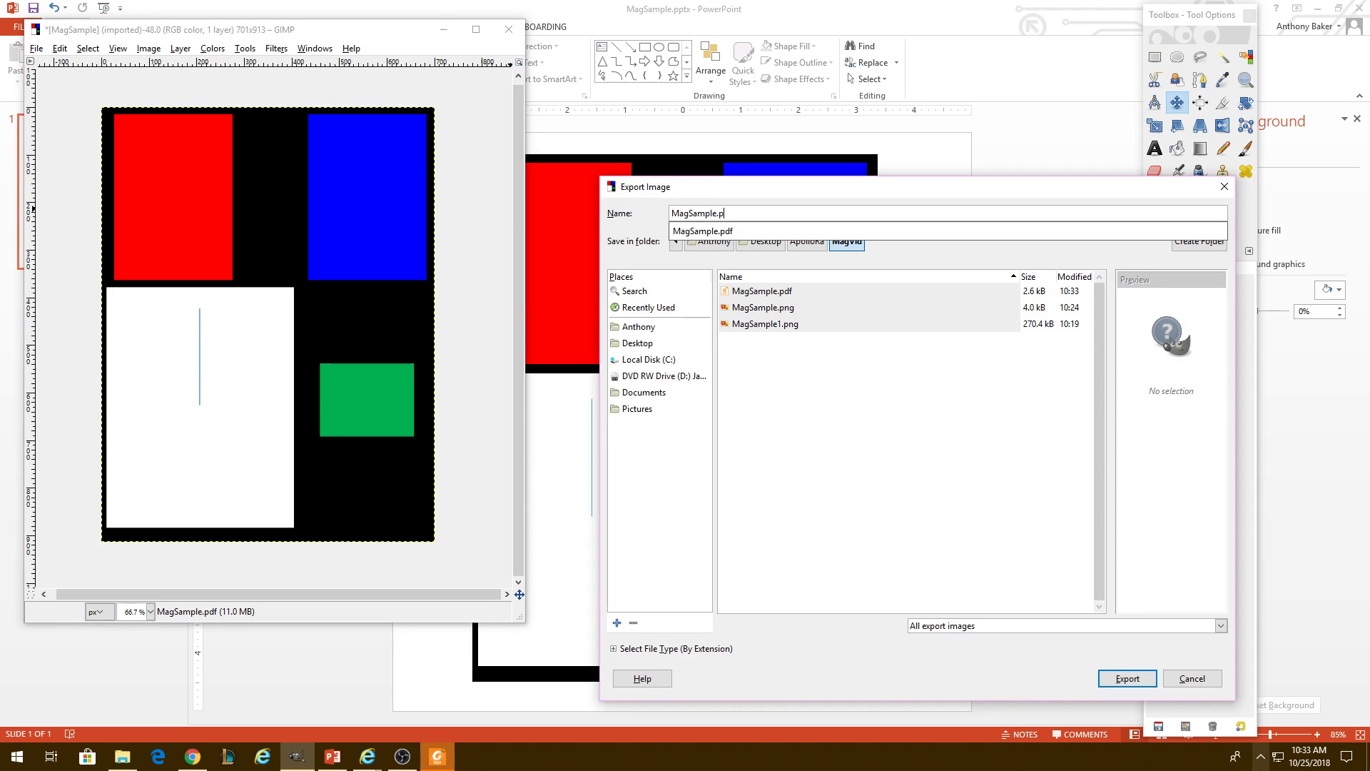
pyautogui.write('ng')
pyautogui.press('Return')
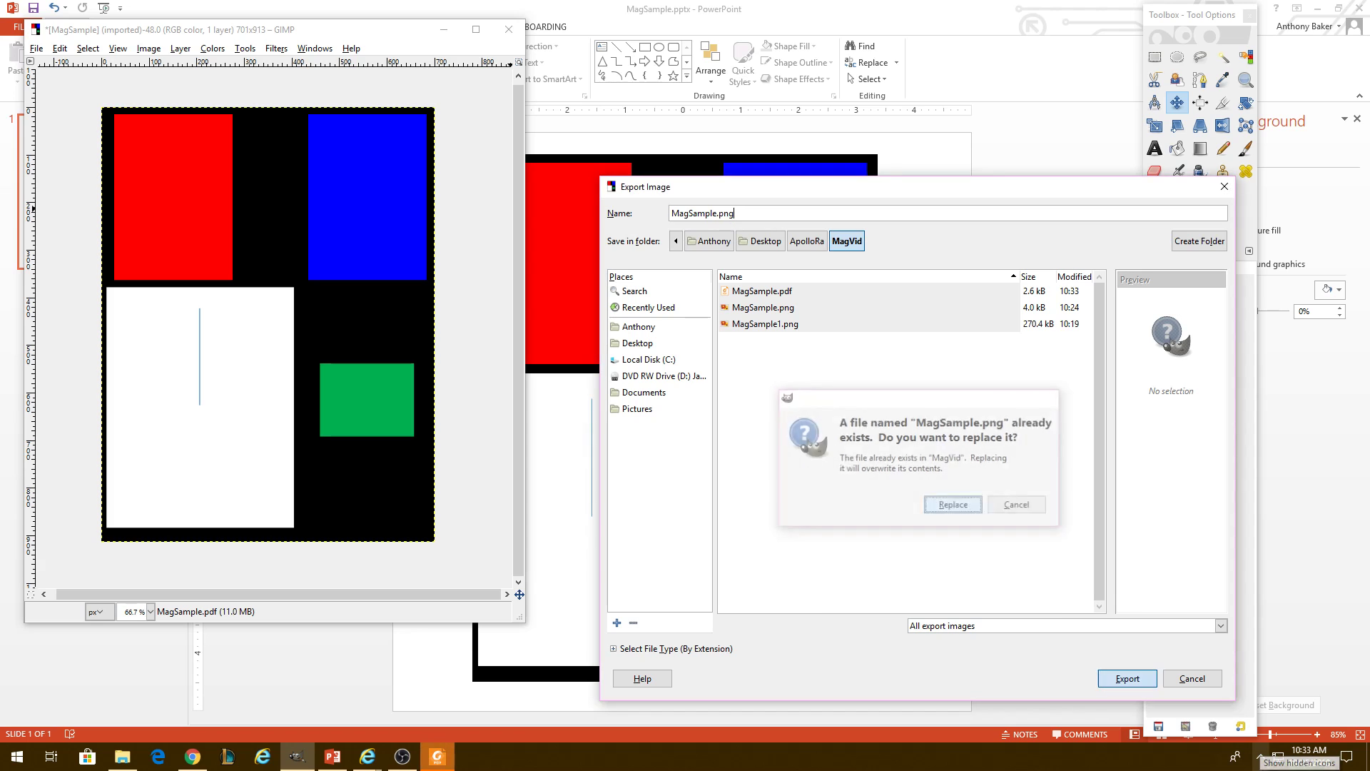
pyautogui.press('Return')
pyautogui.press('Return')
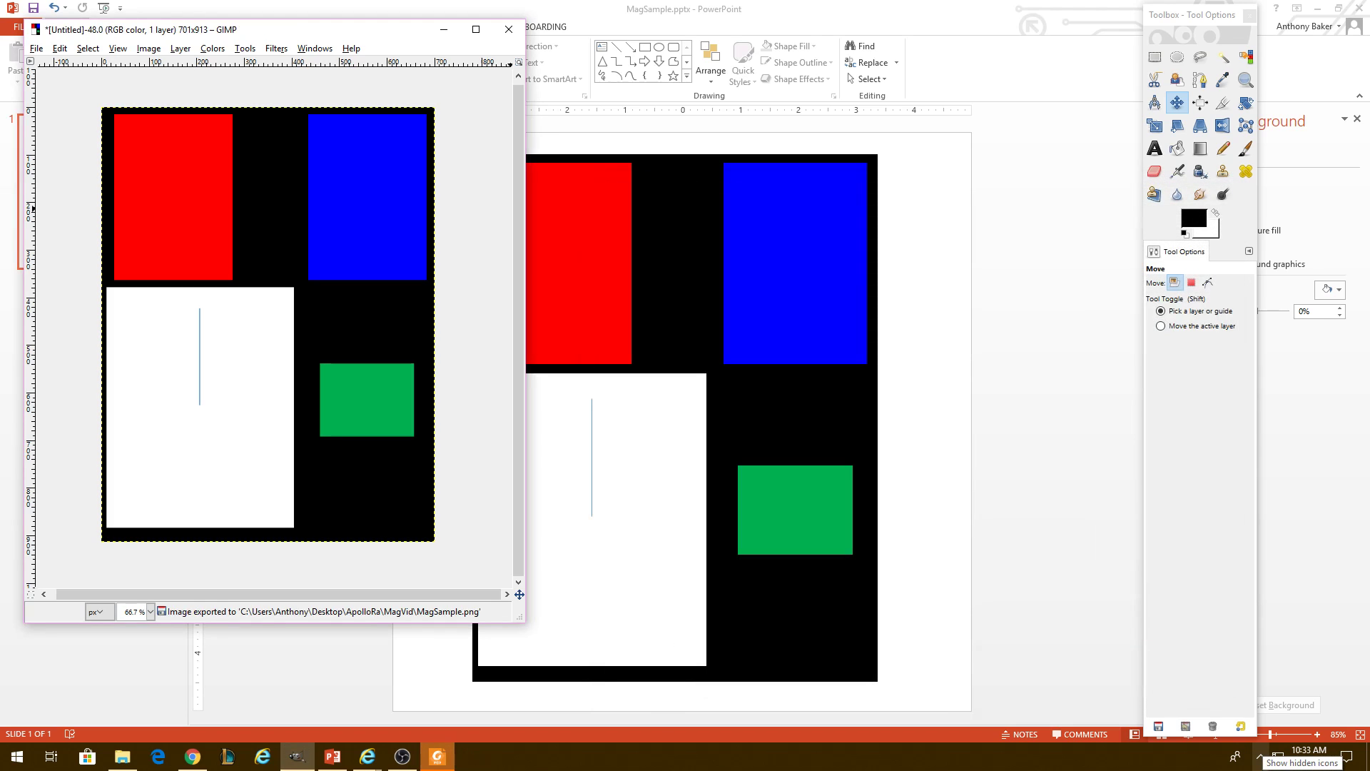
pyautogui.click(436, 686)
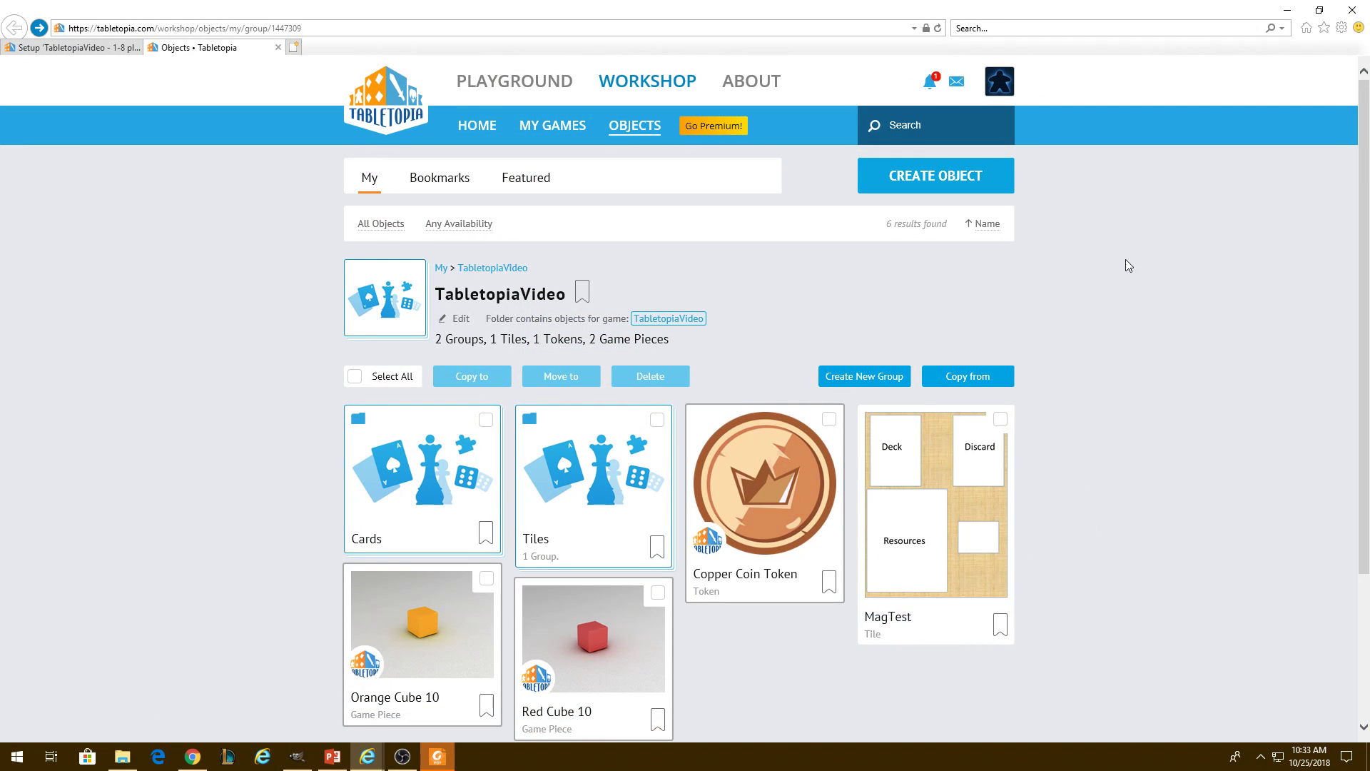
pyautogui.click(935, 176)
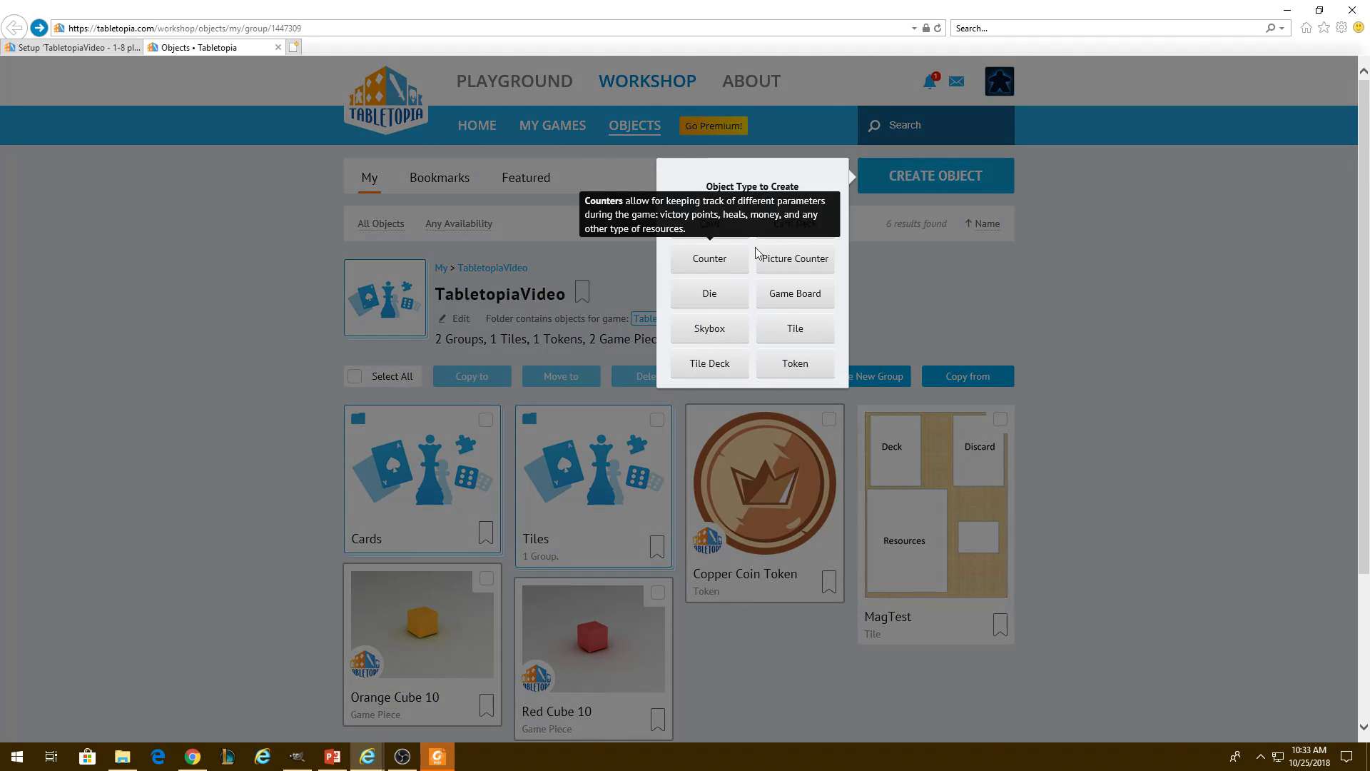
pyautogui.click(1147, 342)
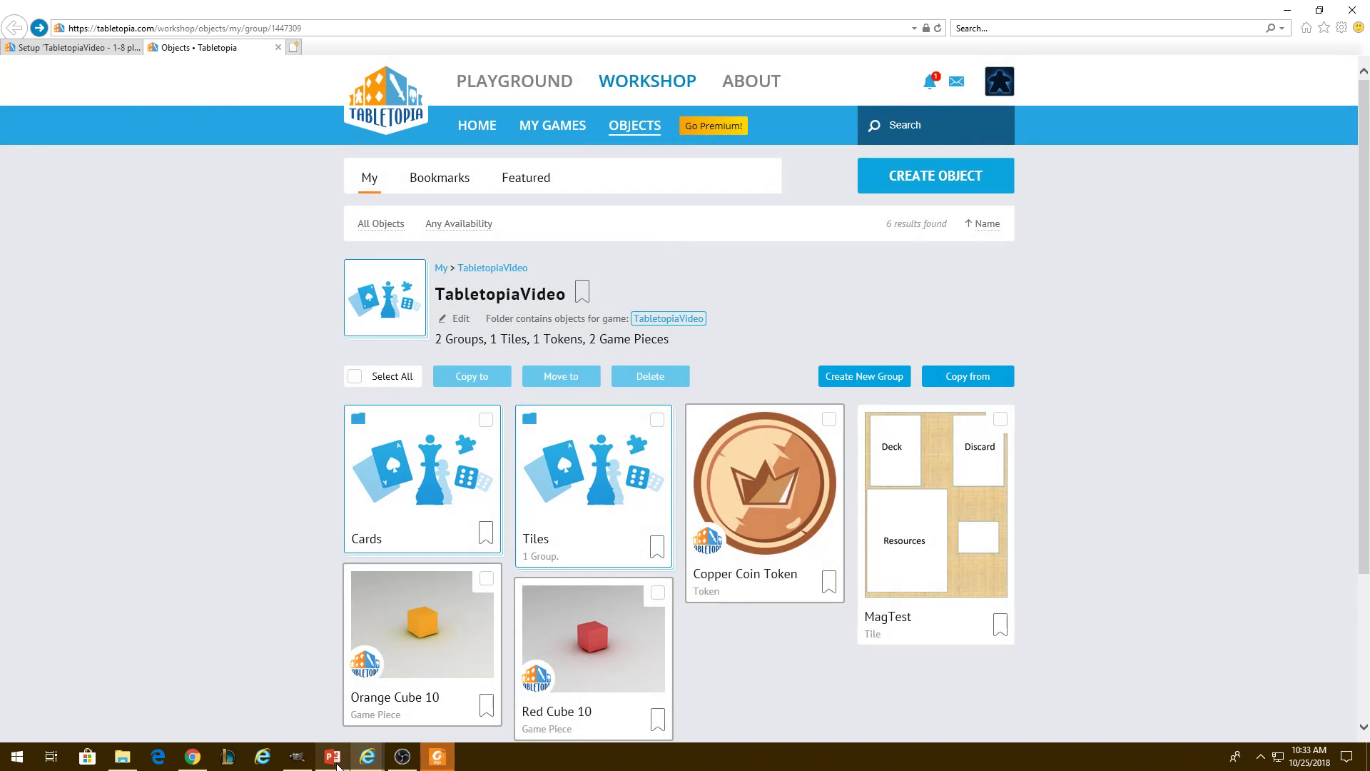
# Switch to GIMP and examine the anti-aliasing option in the PDF import settings for MagSample.pdf, and cancel the import.
pyautogui.click(297, 758)
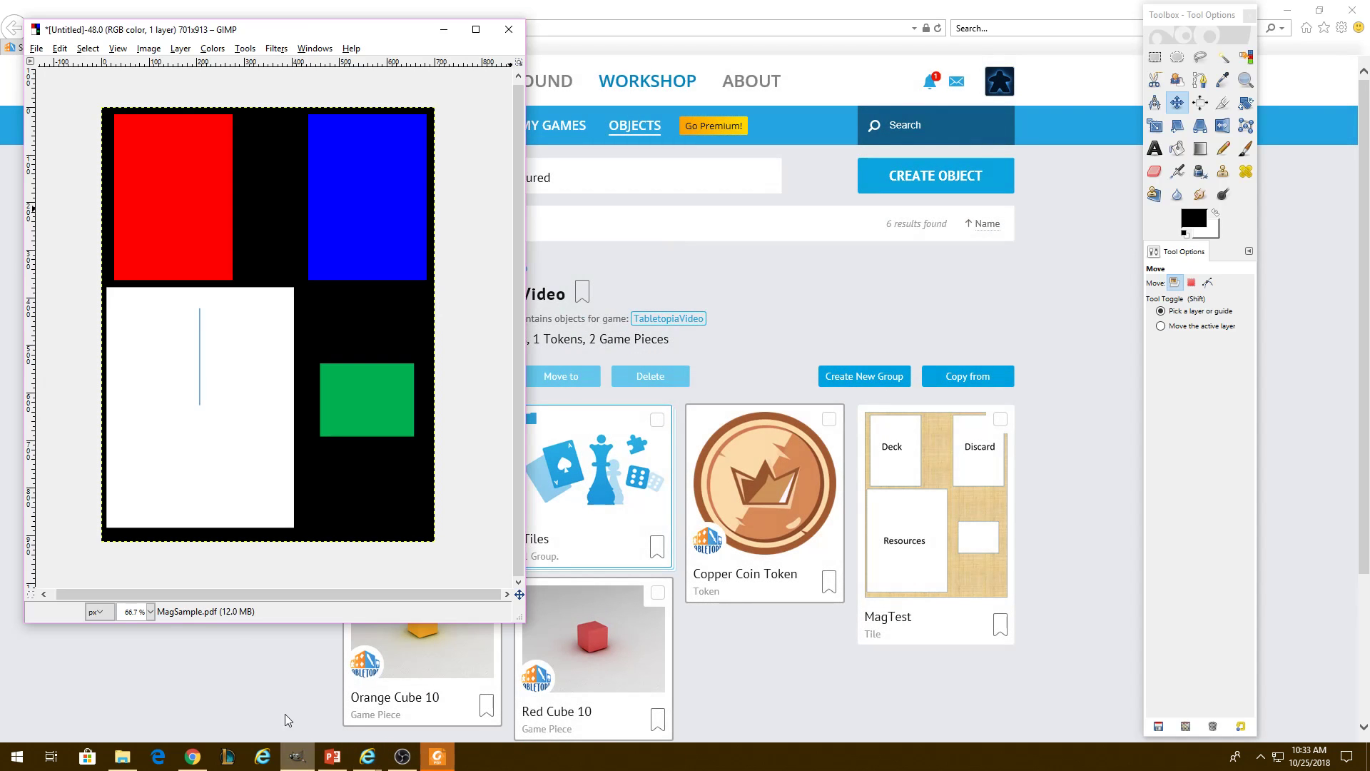
pyautogui.click(37, 48)
pyautogui.click(72, 93)
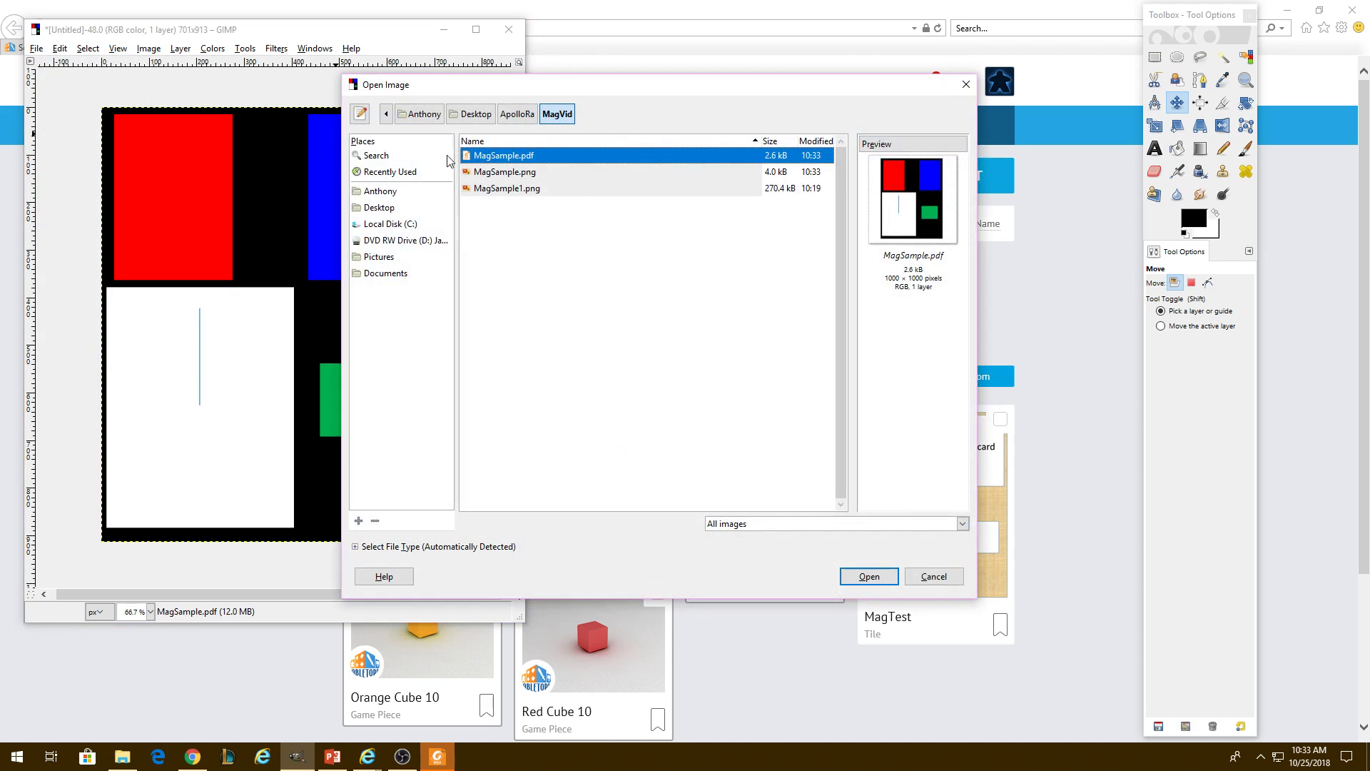
pyautogui.click(876, 580)
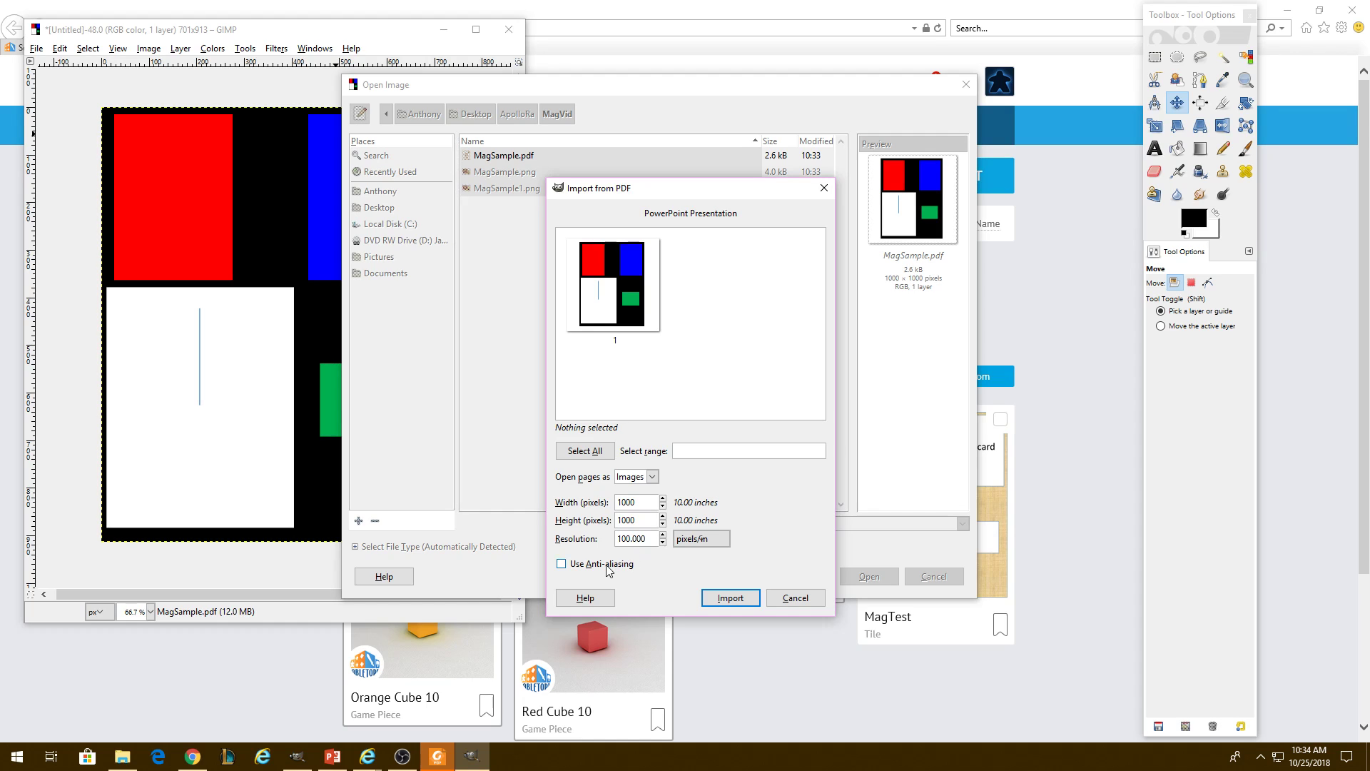
pyautogui.click(793, 595)
# Switch to Tabletopia and start a new tile in the TabletopiaVideo folder with MagSample1.png as its front image.
pyautogui.click(782, 664)
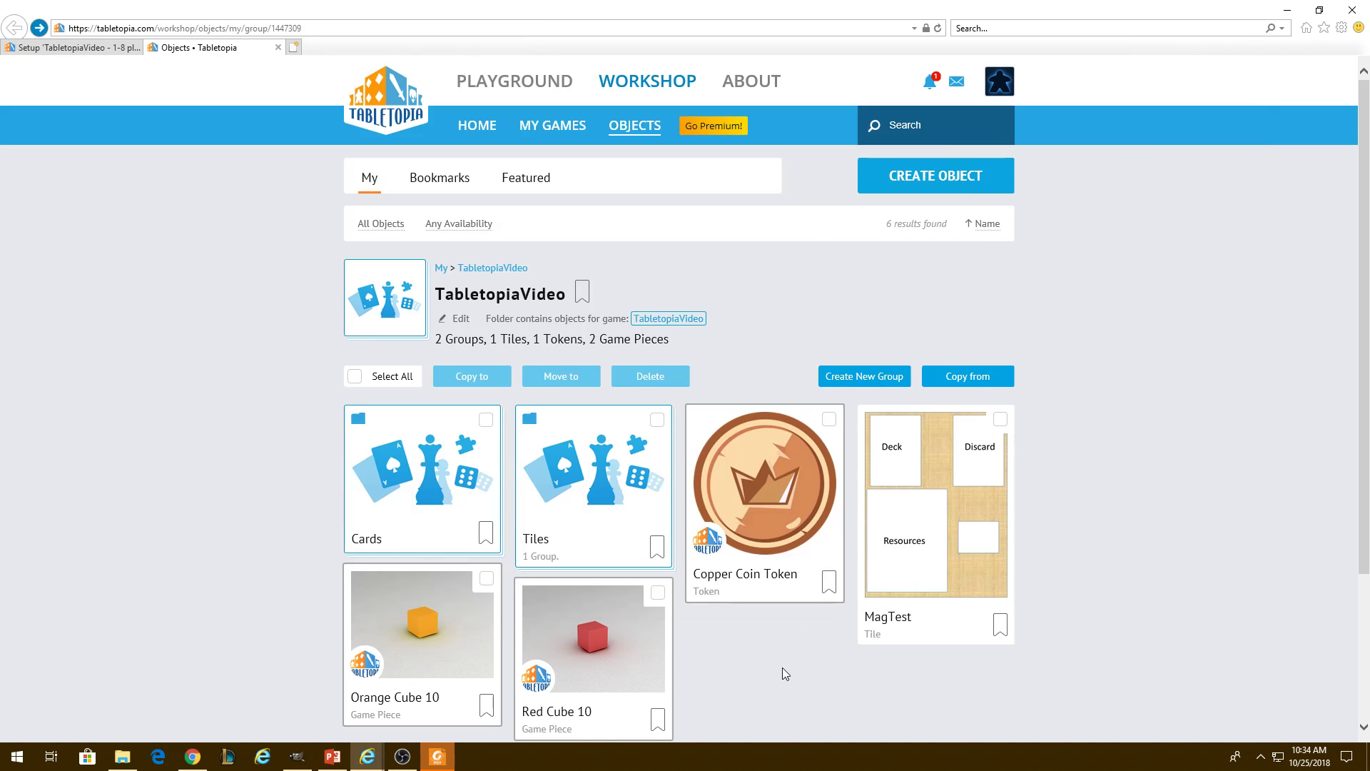
pyautogui.scroll(-2, 1120, 508)
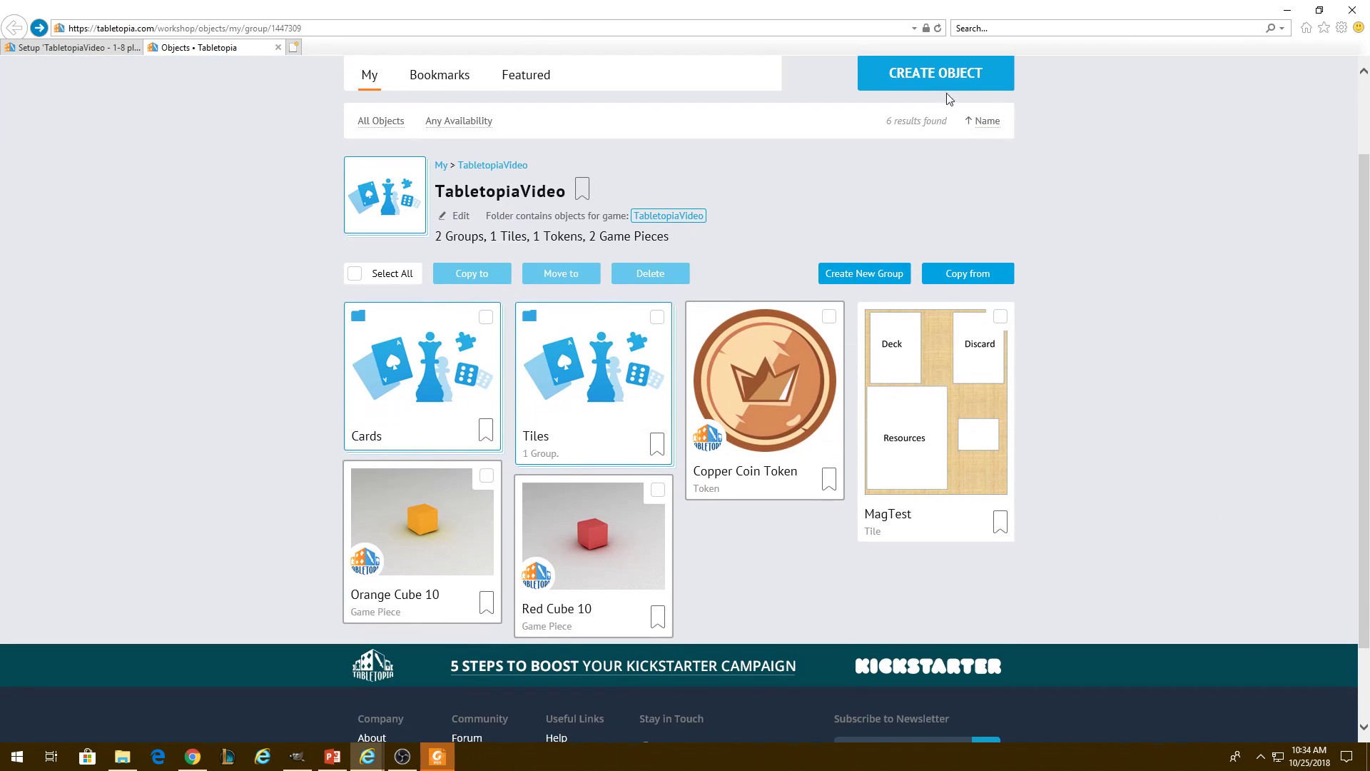
pyautogui.click(945, 74)
pyautogui.click(794, 223)
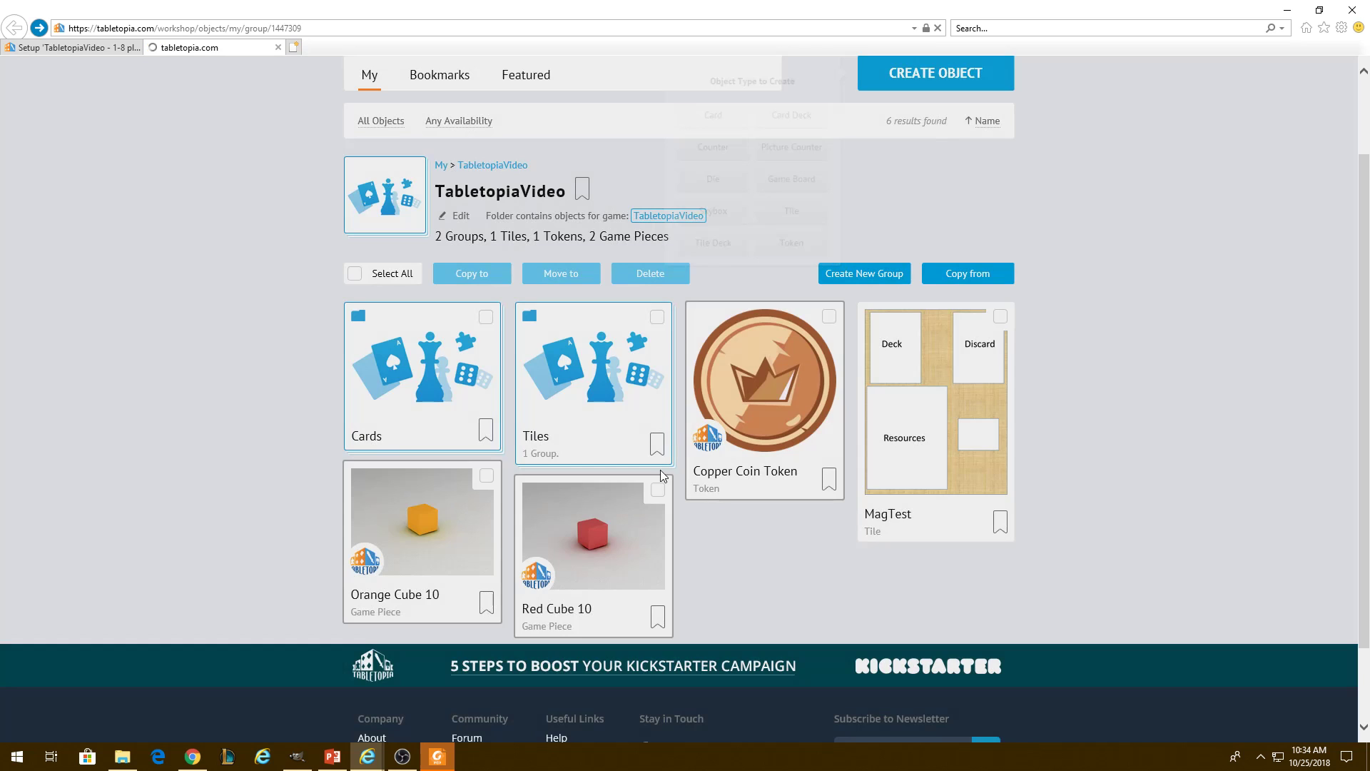
pyautogui.click(449, 348)
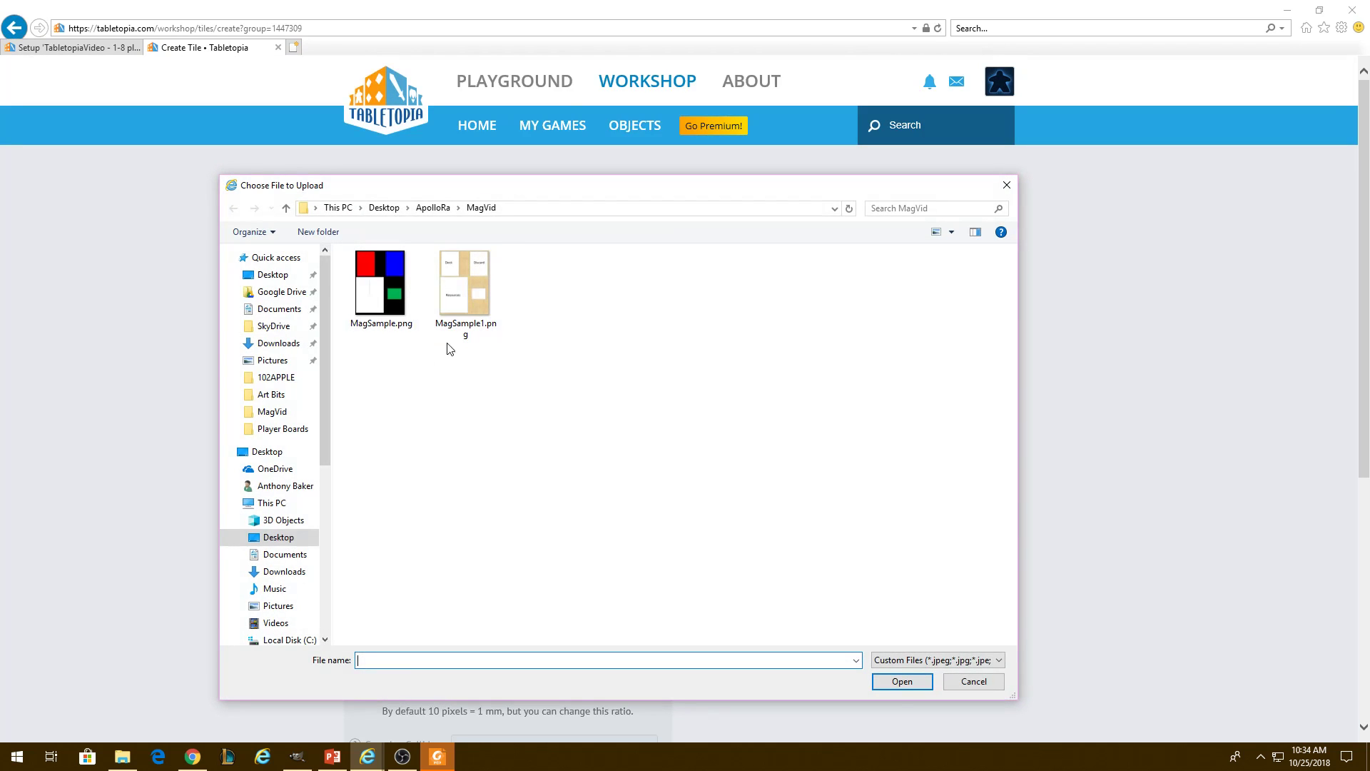
pyautogui.click(466, 332)
pyautogui.click(902, 681)
# Configure the tile's magnetic map with the image MagSample.png and review the object types it interacts with.
pyautogui.scroll(-5, 540, 271)
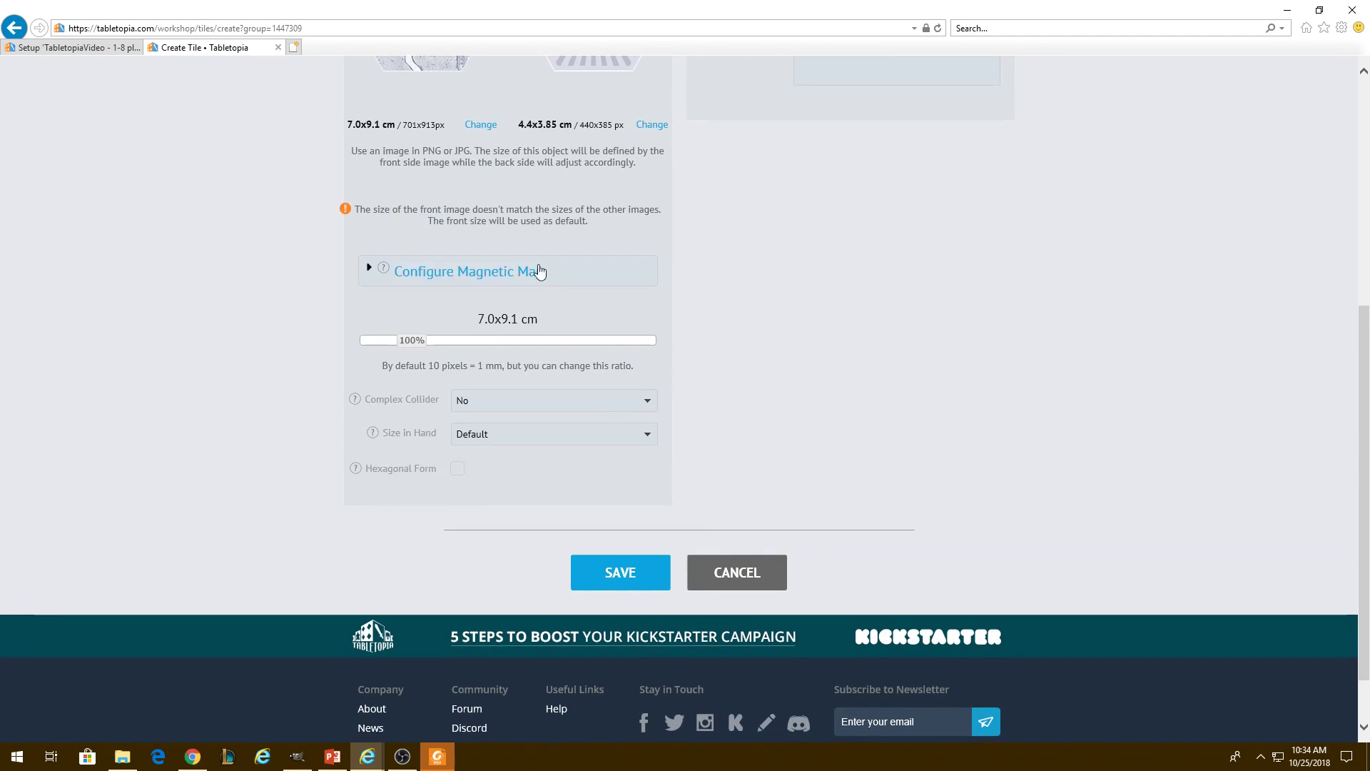
pyautogui.click(540, 271)
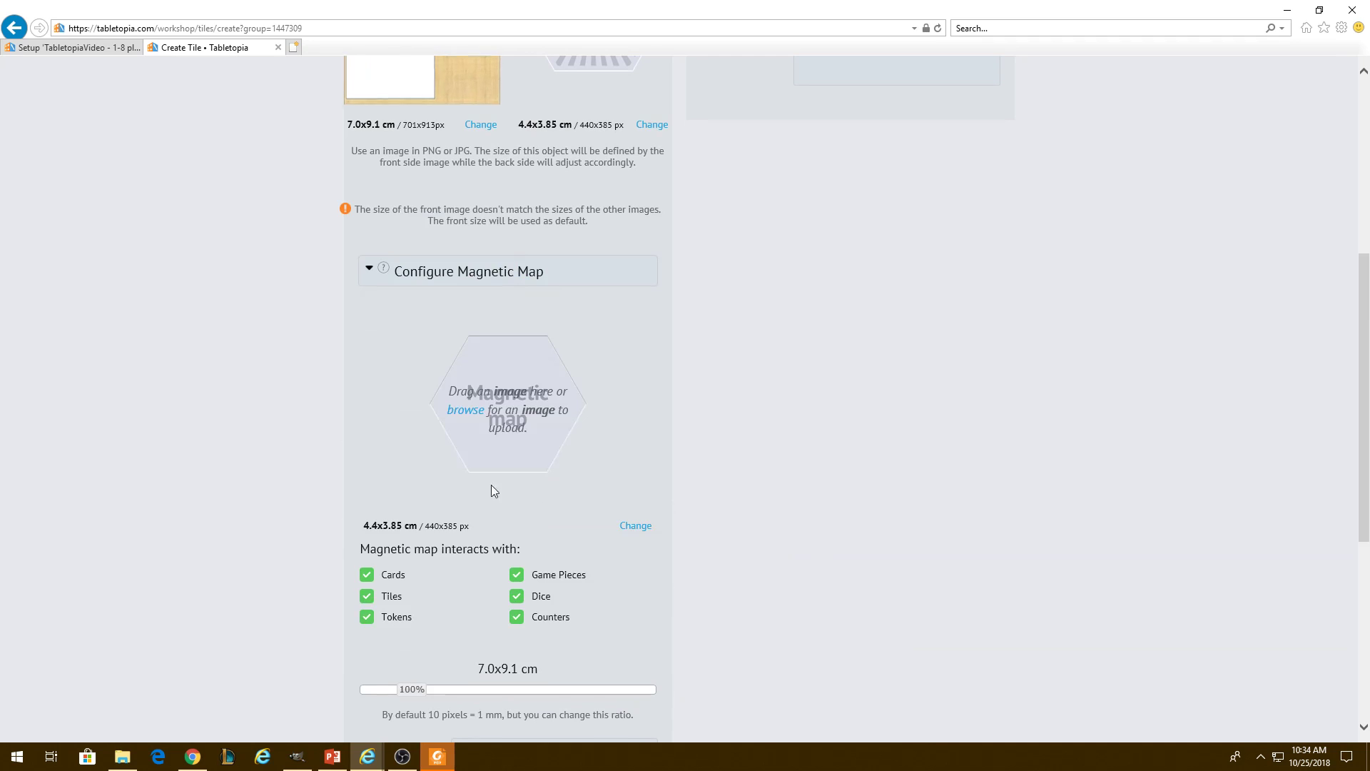
pyautogui.click(636, 526)
pyautogui.click(381, 285)
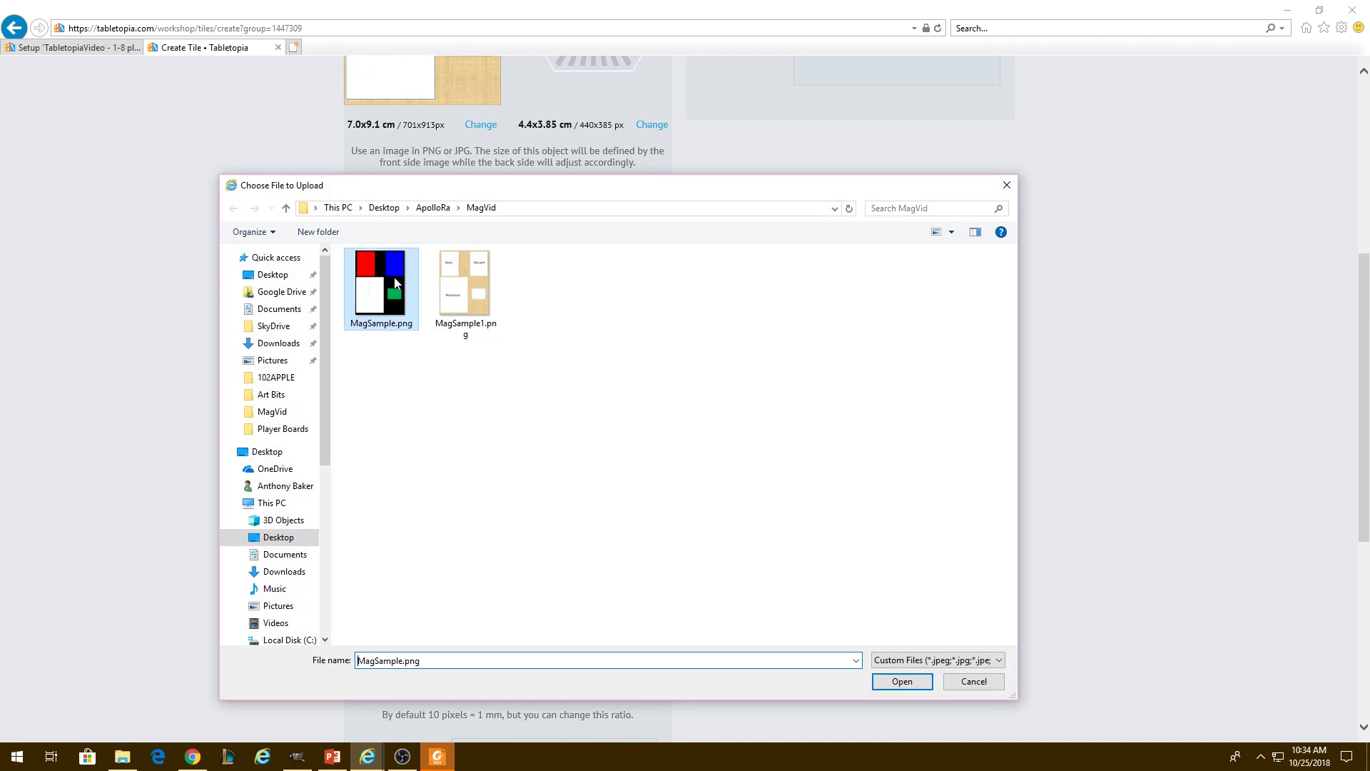
pyautogui.click(888, 683)
pyautogui.scroll(-3, 794, 372)
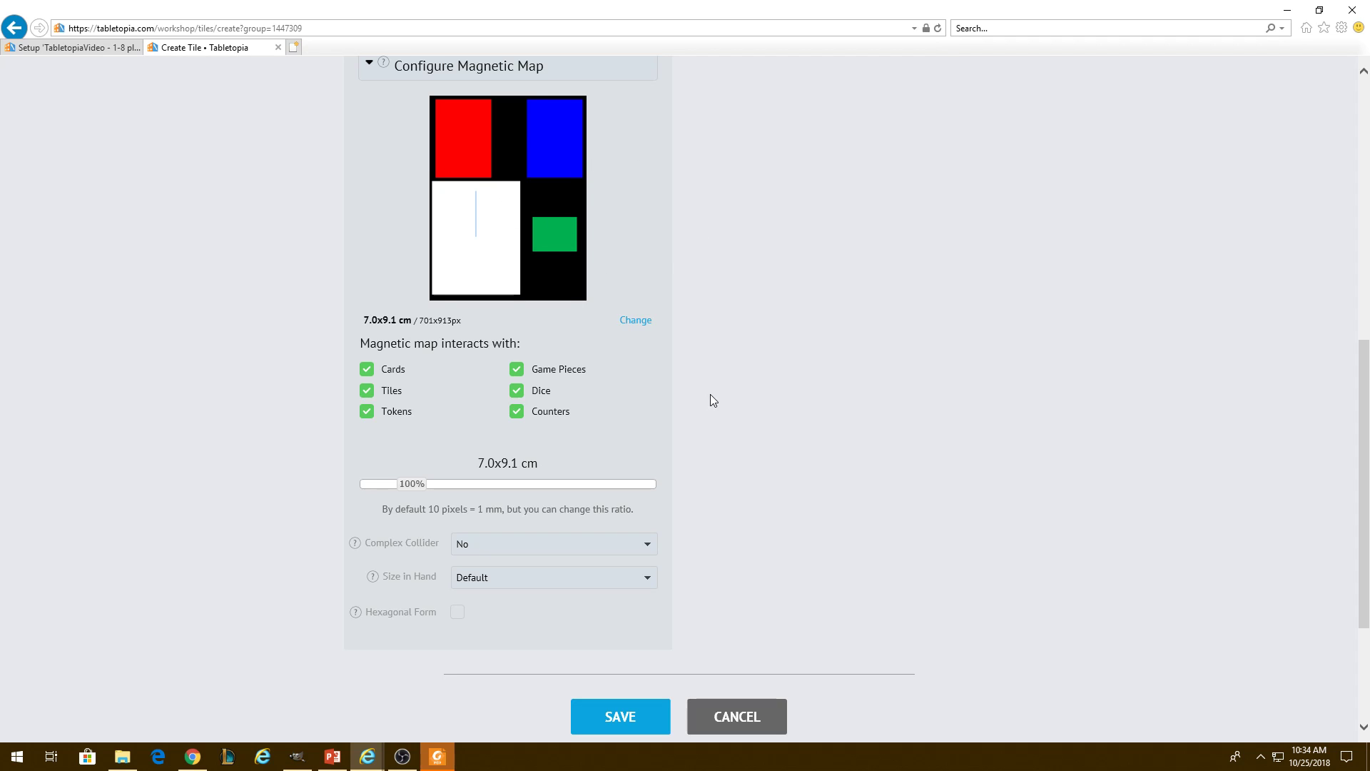
pyautogui.scroll(6, 916, 394)
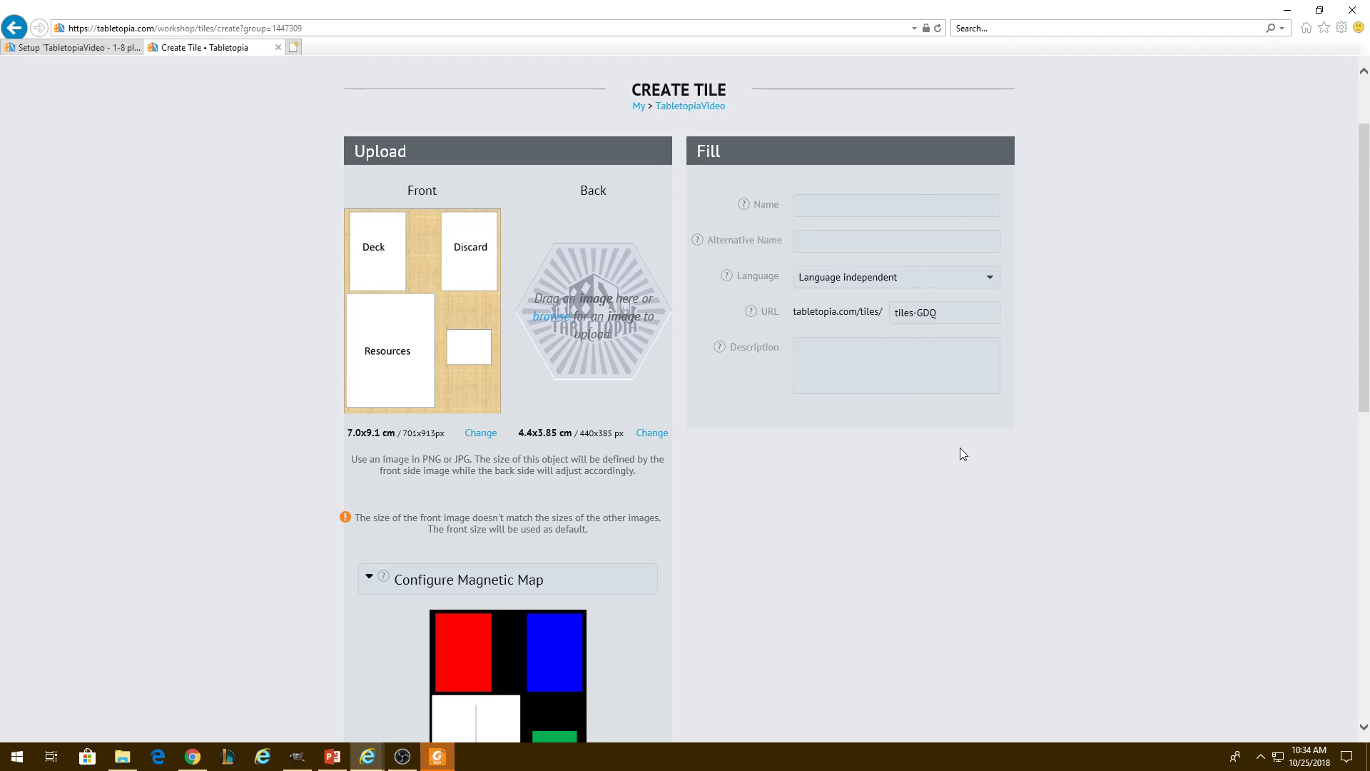
# In the TabletopiaVideo game setup, move the copper coin off the board and place the Cobra Strike card on the Discard space.
pyautogui.click(67, 48)
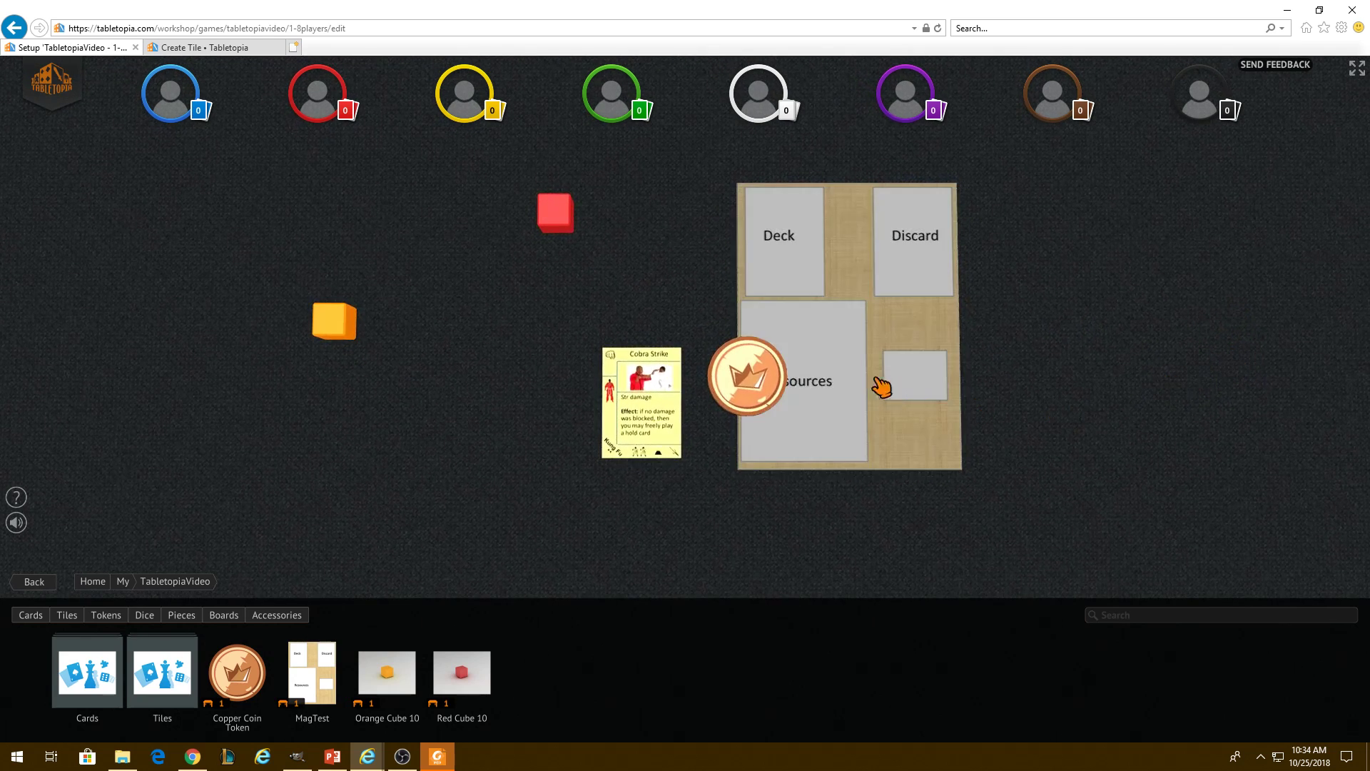
pyautogui.moveTo(747, 376); pyautogui.dragTo(525, 393)
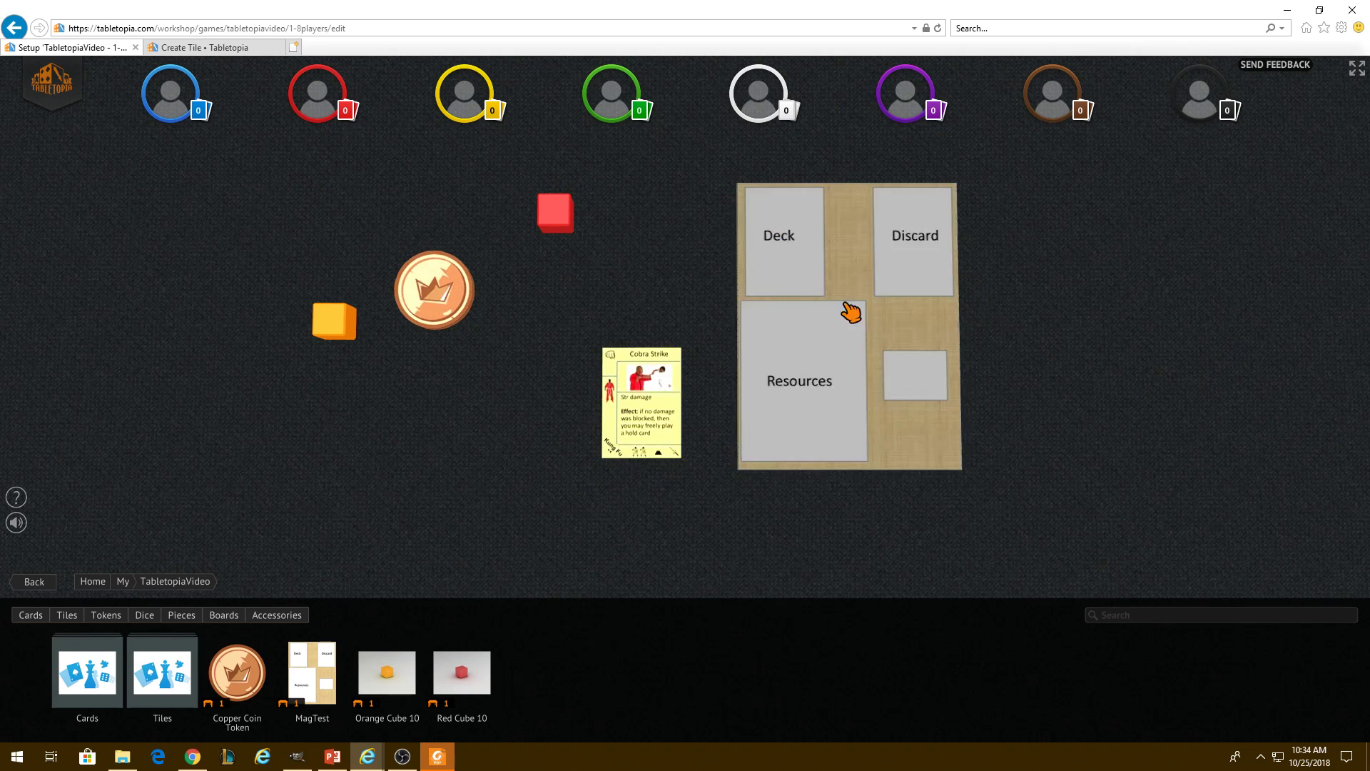
pyautogui.moveTo(642, 389); pyautogui.dragTo(914, 243)
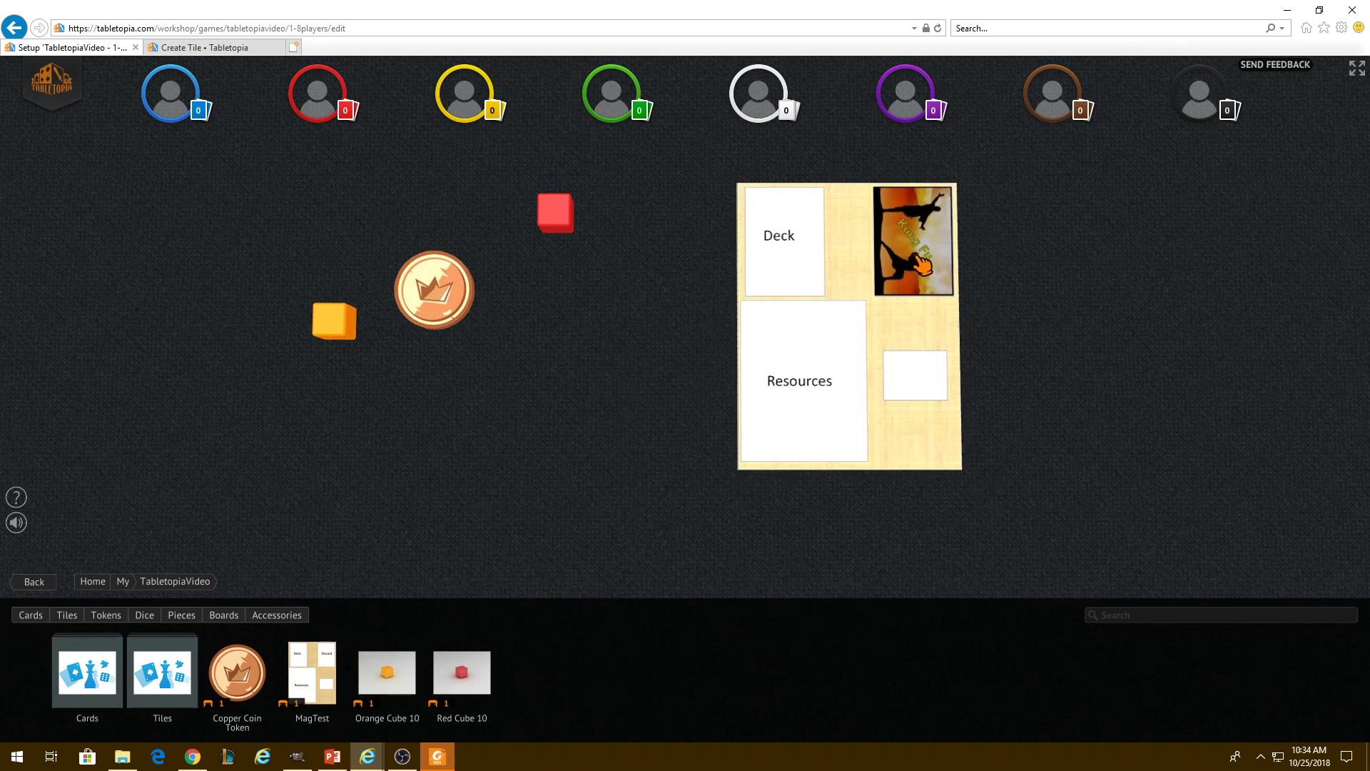
# Turn the Cobra Strike card upside down beside the board and place it on the Resources space.
pyautogui.hotkey('ctrl', 'z')
pyautogui.hotkey('ctrl', 'z')
pyautogui.hotkey('ctrl', 'z')
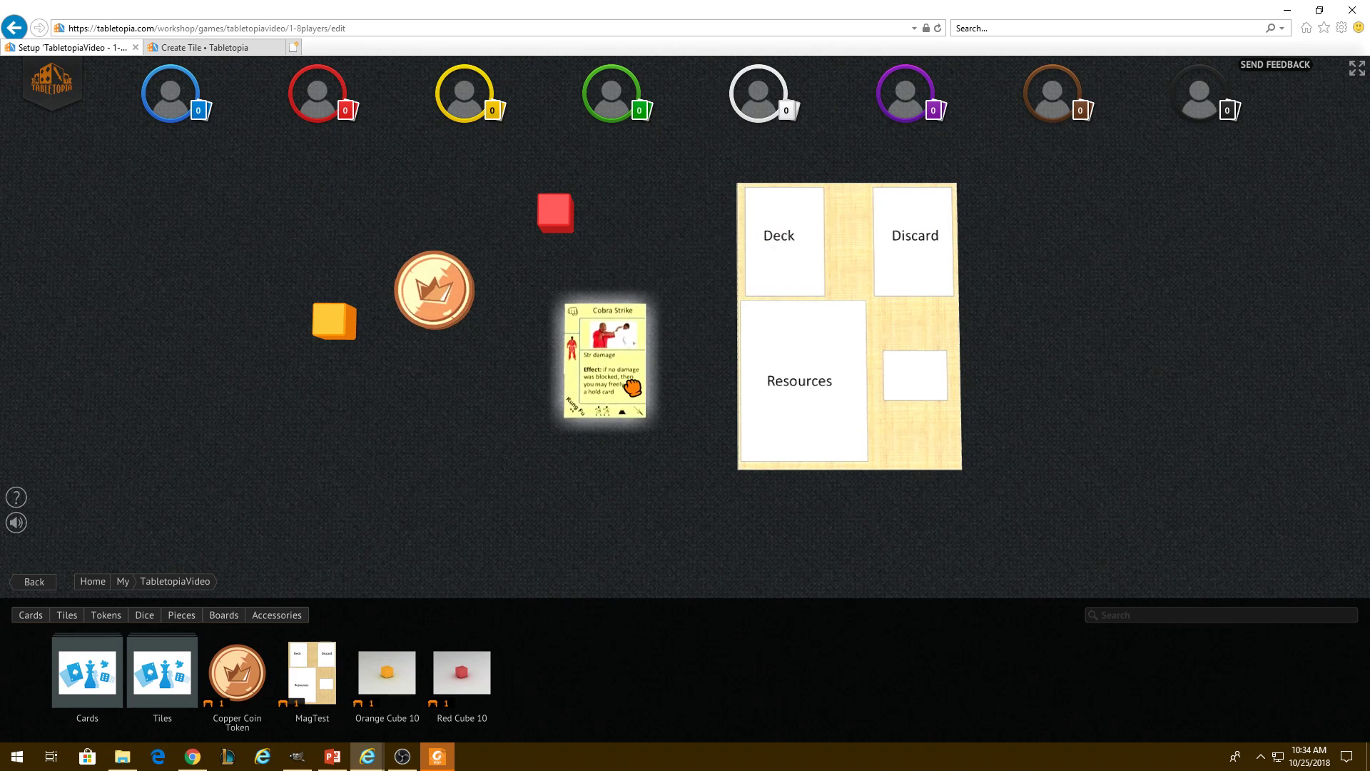
pyautogui.press('e')
pyautogui.press('e')
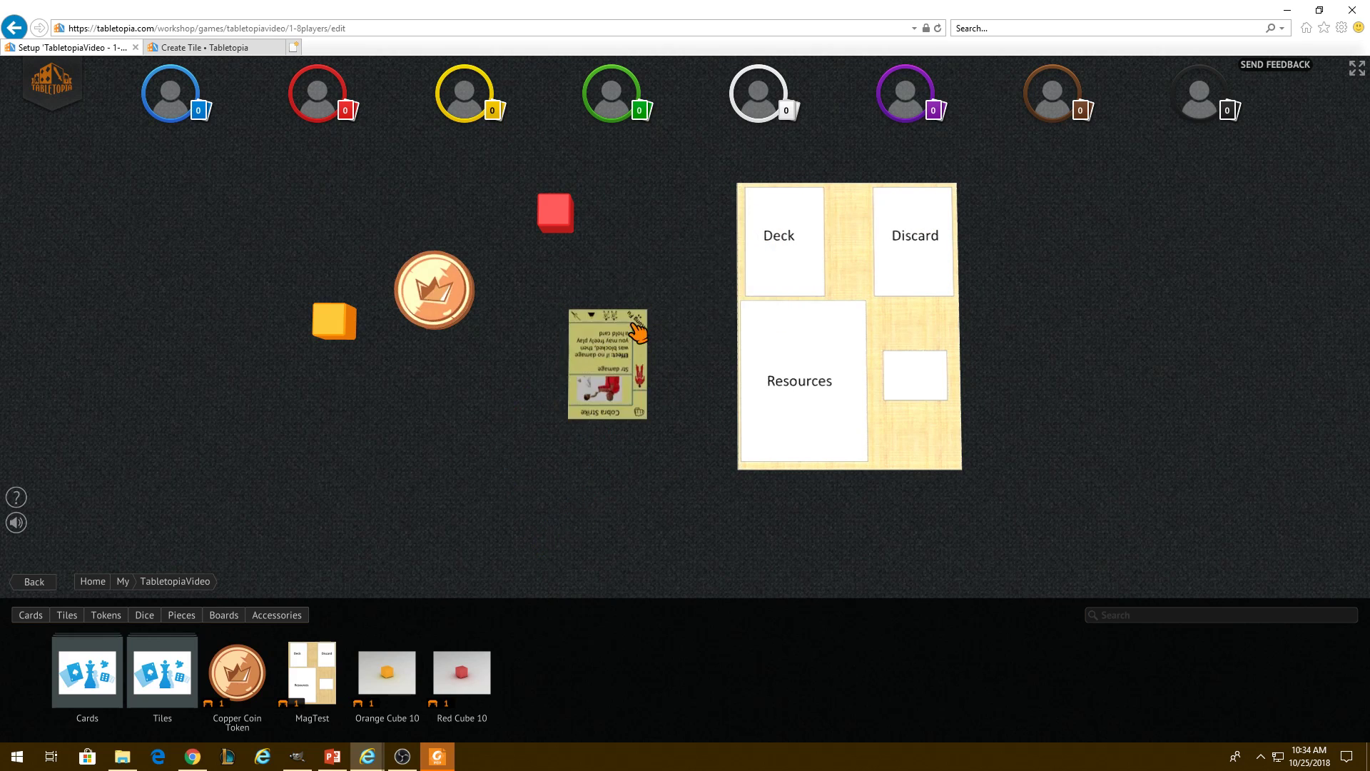
pyautogui.moveTo(643, 388); pyautogui.dragTo(800, 382)
pyautogui.press('f')
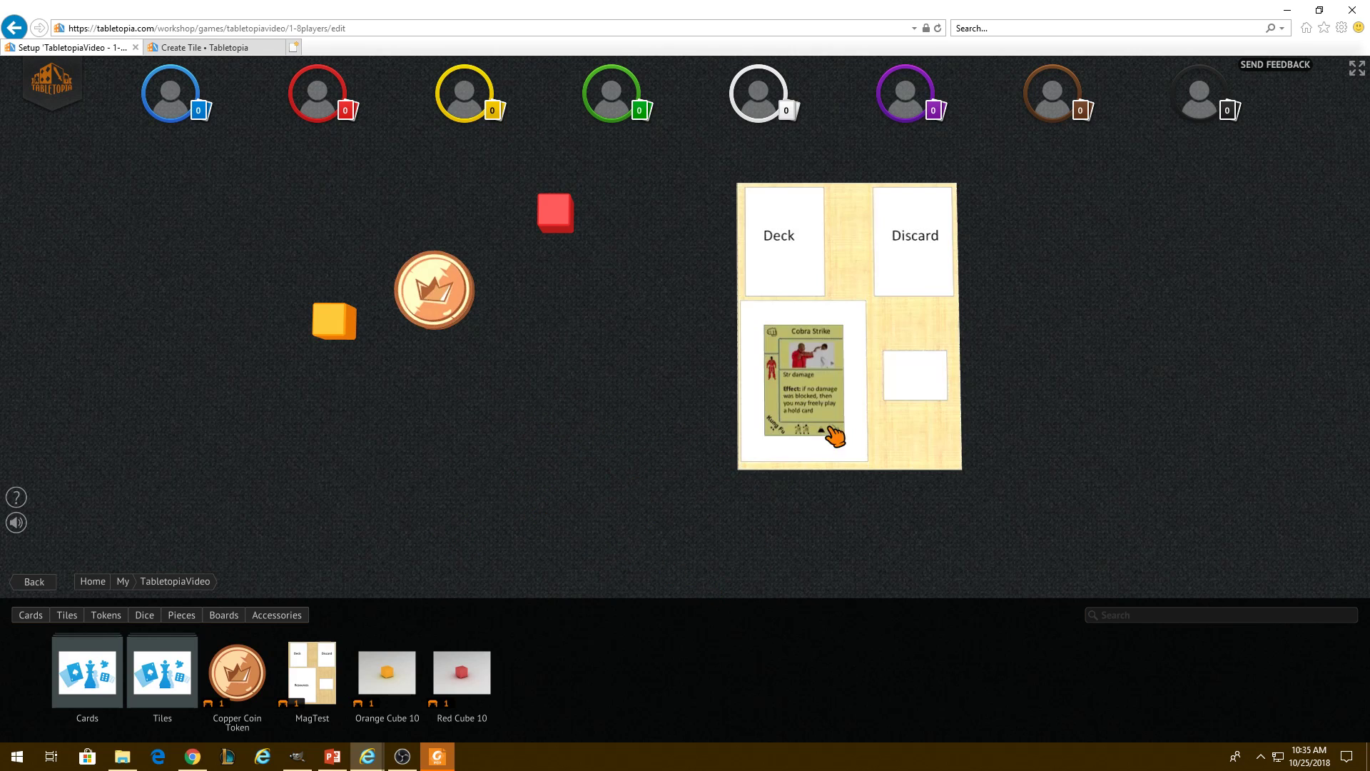
# Try the Cobra Strike card on the Resources space and over the small unlabeled space, and return it beside the board.
pyautogui.moveTo(823, 390); pyautogui.dragTo(559, 365)
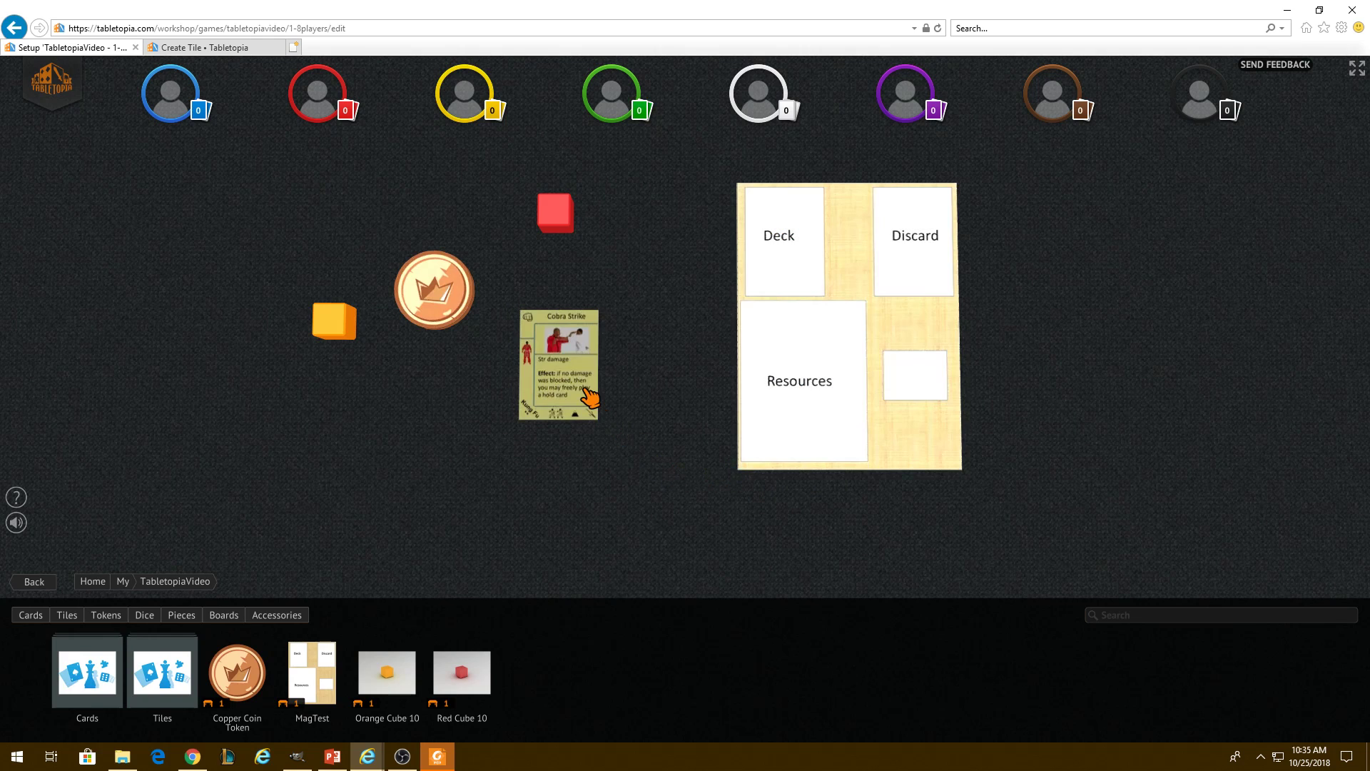
pyautogui.moveTo(580, 381); pyautogui.dragTo(784, 424)
pyautogui.moveTo(830, 353); pyautogui.dragTo(863, 336)
pyautogui.moveTo(797, 399); pyautogui.dragTo(925, 427)
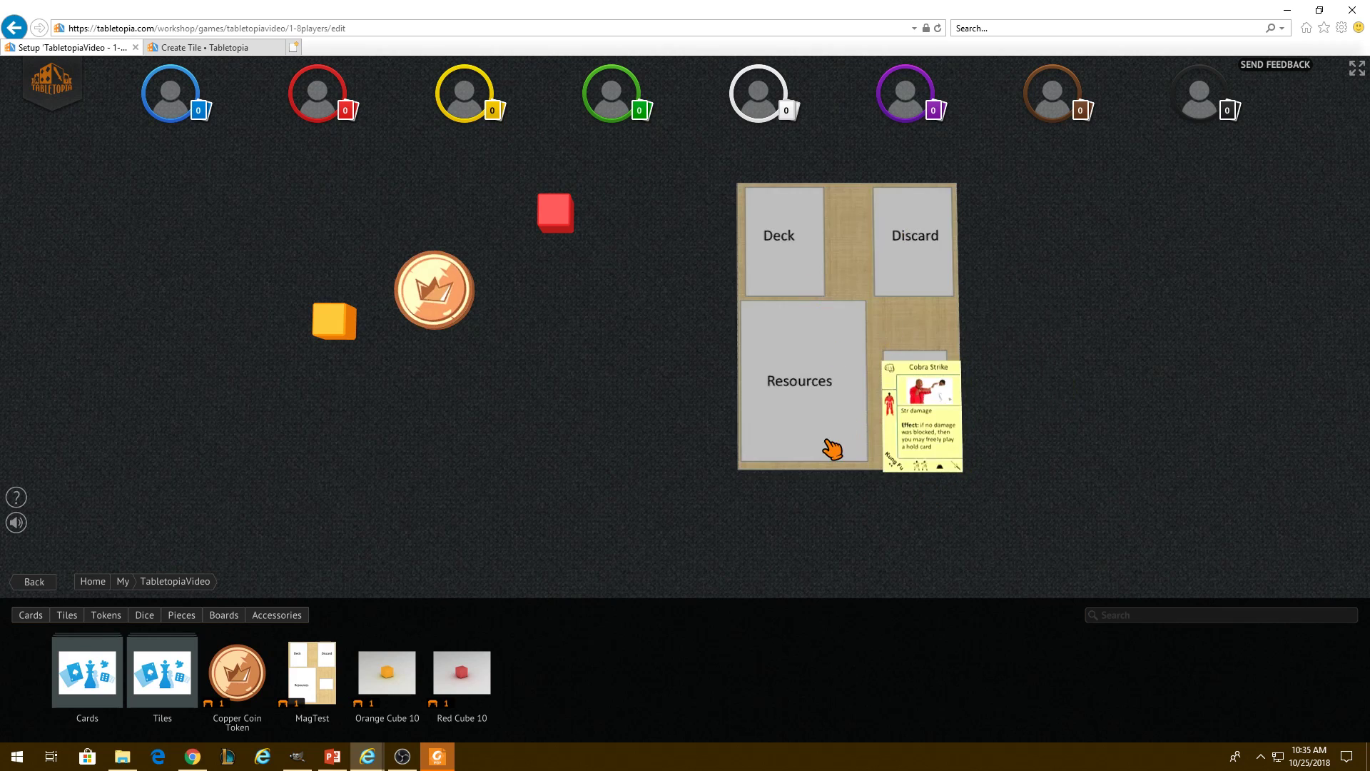
pyautogui.moveTo(832, 450); pyautogui.dragTo(601, 396)
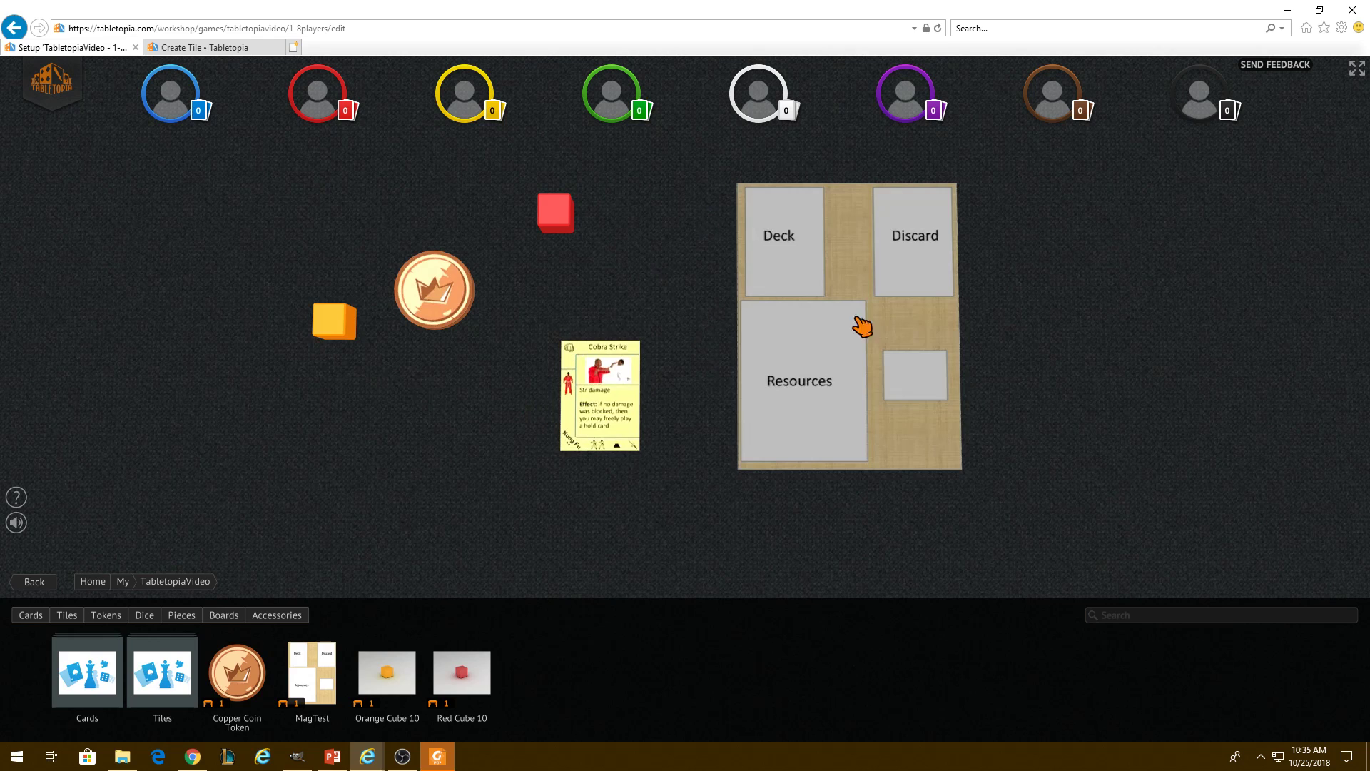
# Stack the red cube, the copper coin and the orange cube on the board's Resources space.
pyautogui.moveTo(578, 227); pyautogui.dragTo(781, 400)
pyautogui.moveTo(426, 300); pyautogui.dragTo(750, 374)
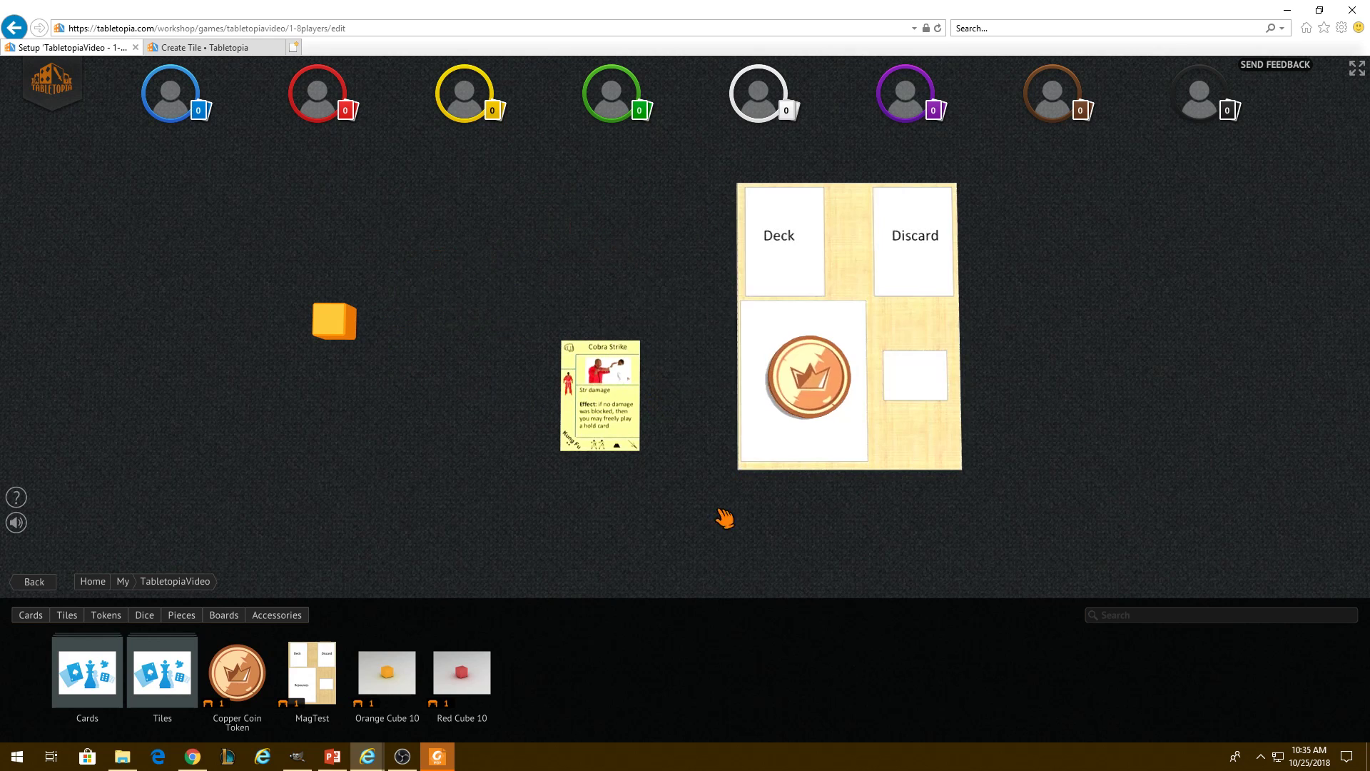
pyautogui.moveTo(358, 350); pyautogui.dragTo(751, 367)
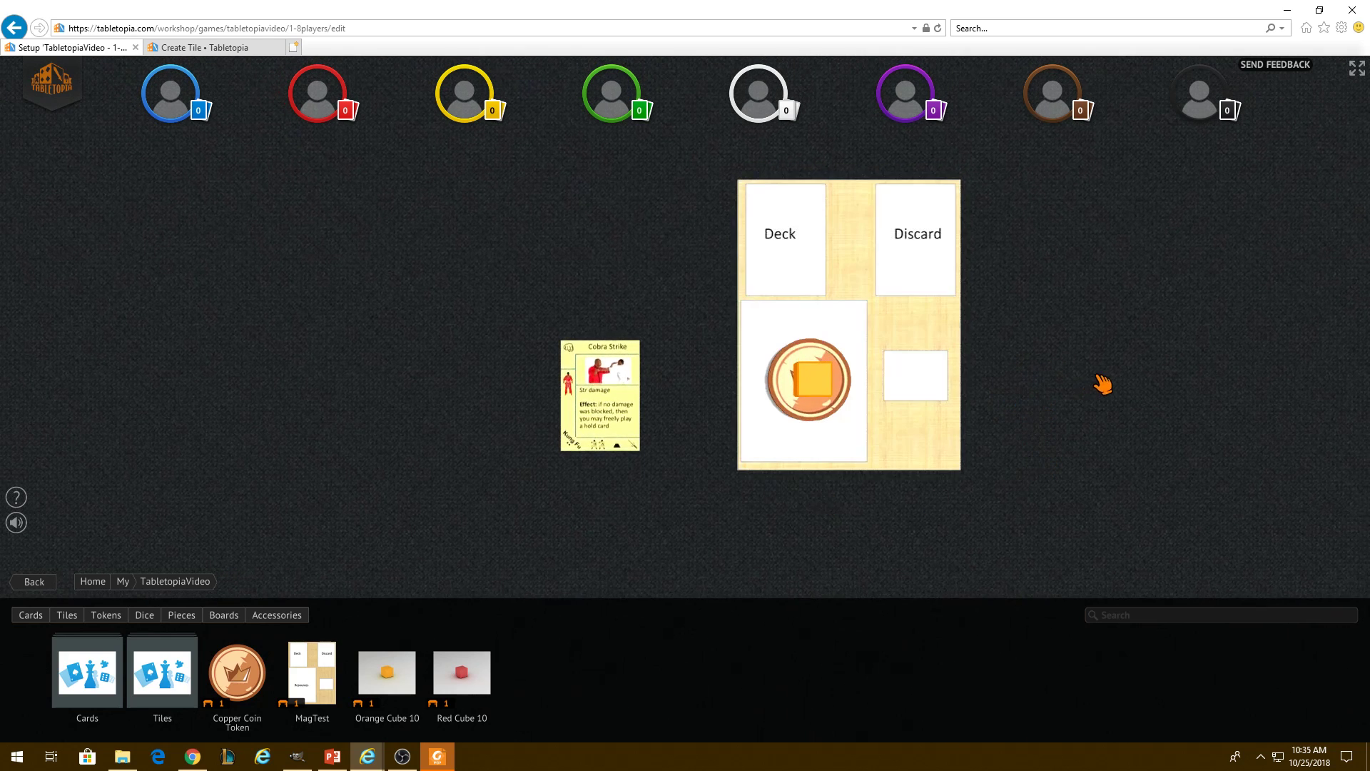
pyautogui.moveTo(1102, 382); pyautogui.dragTo(1008, 369)
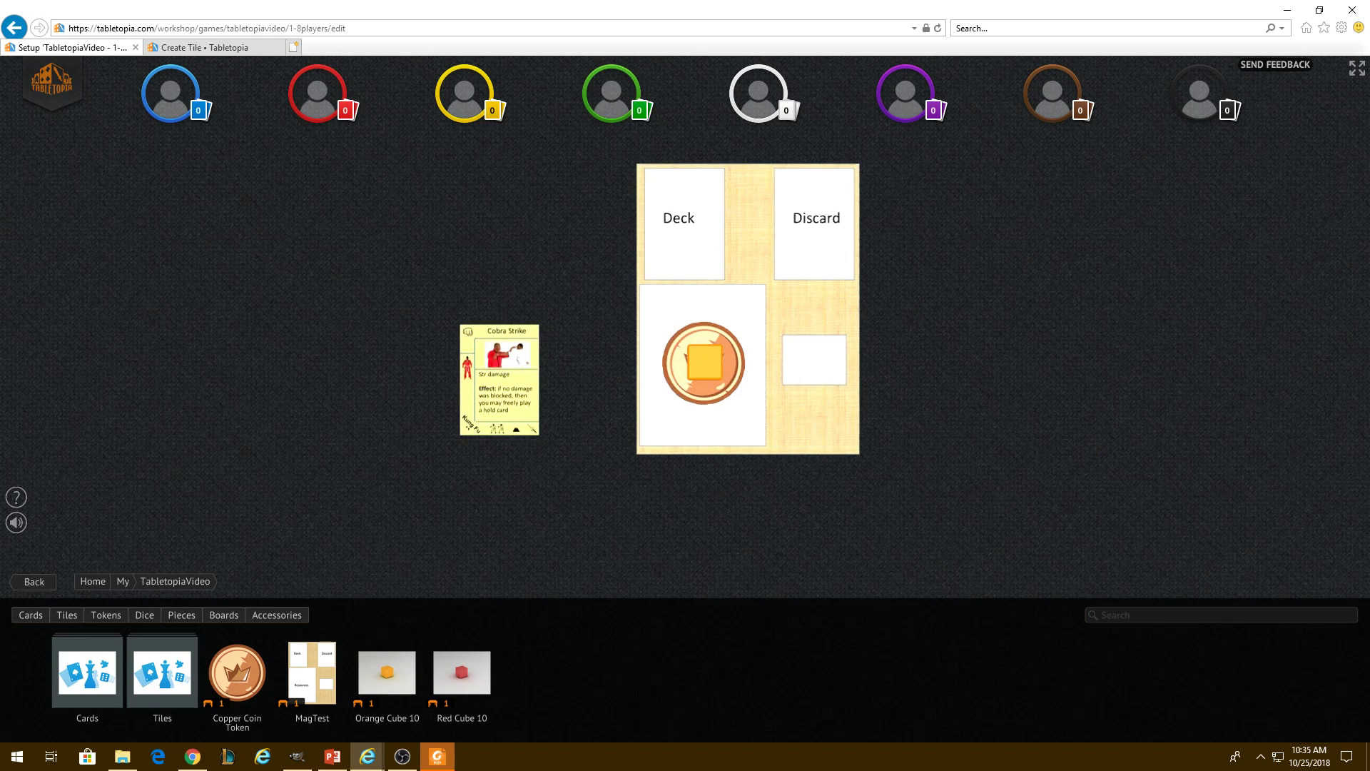
pyautogui.hotkey('alt', 'Tab')
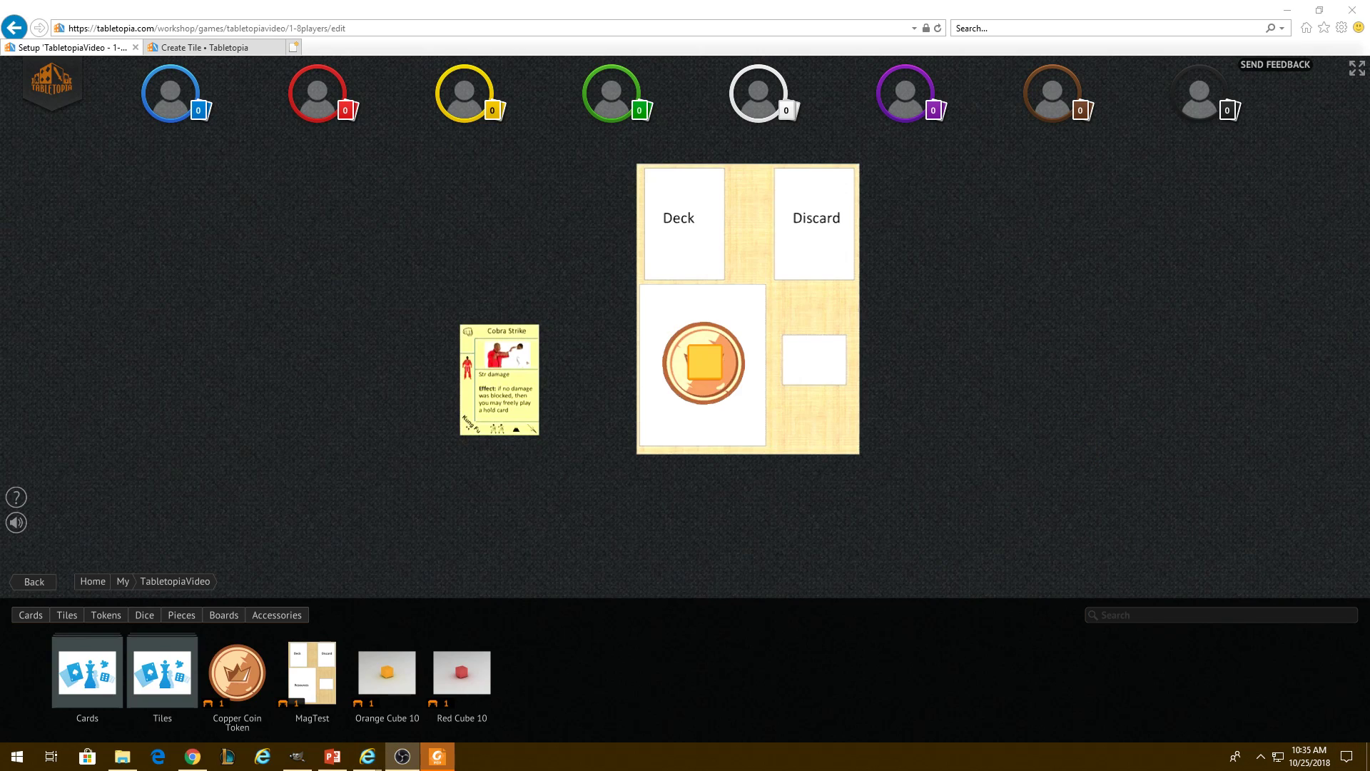